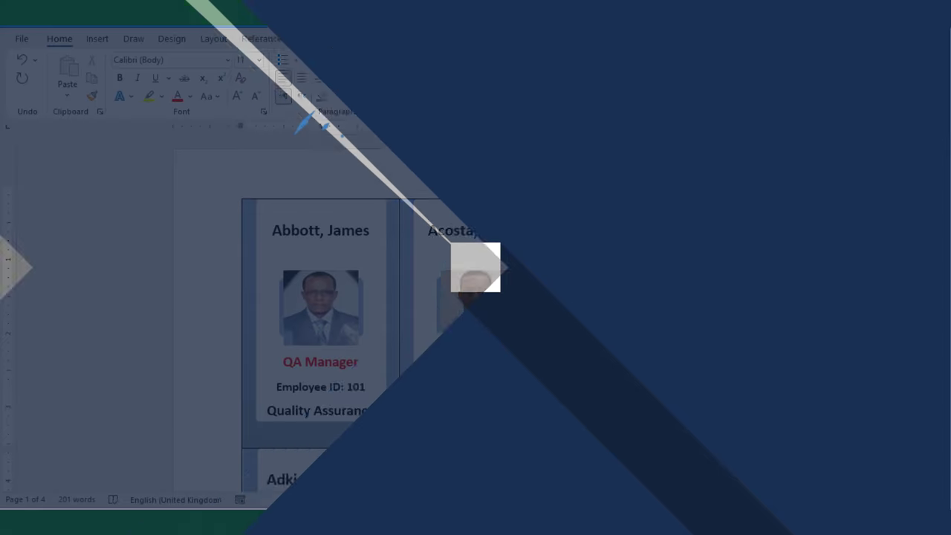
- Scroll down through the finished merged ID cards to review them
{"action": "scroll", "coordinate": [543, 265], "scroll_direction": "down", "scroll_amount": 1}
{"action": "scroll", "coordinate": [558, 286], "scroll_direction": "down", "scroll_amount": 1}
{"action": "scroll", "coordinate": [560, 290], "scroll_direction": "down", "scroll_amount": 1}
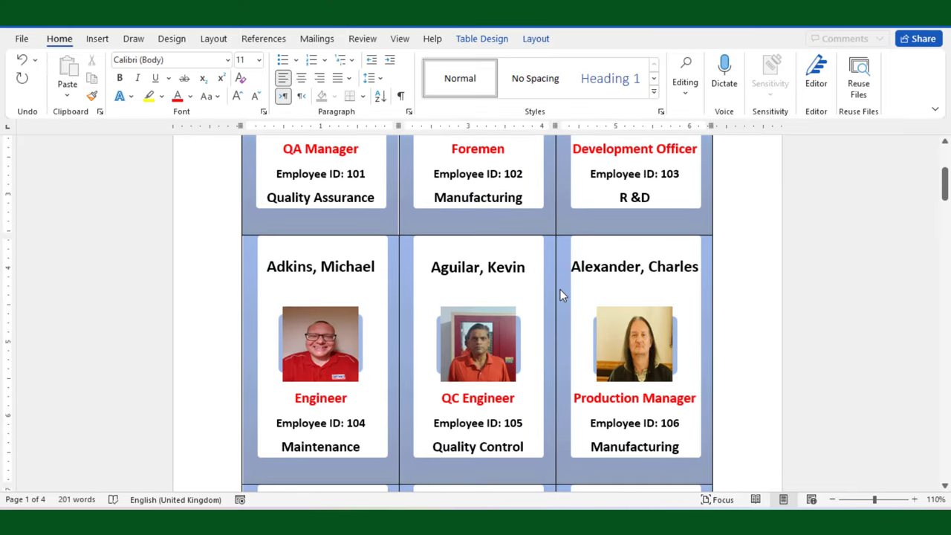
{"action": "scroll", "coordinate": [562, 295], "scroll_direction": "down", "scroll_amount": 1}
{"action": "scroll", "coordinate": [561, 295], "scroll_direction": "down", "scroll_amount": 1}
{"action": "scroll", "coordinate": [561, 295], "scroll_direction": "down", "scroll_amount": 2}
{"action": "scroll", "coordinate": [562, 298], "scroll_direction": "down", "scroll_amount": 3}
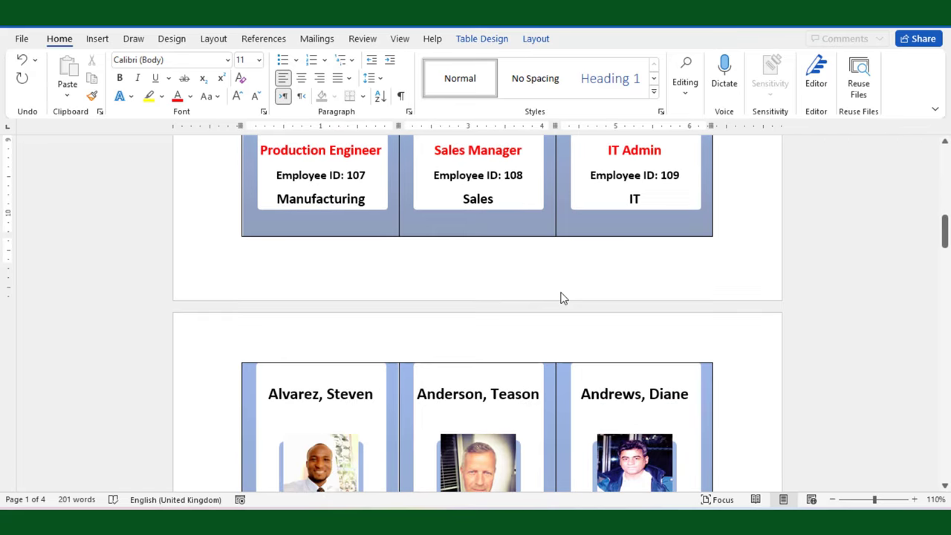
{"action": "scroll", "coordinate": [561, 298], "scroll_direction": "down", "scroll_amount": 1}
{"action": "scroll", "coordinate": [562, 296], "scroll_direction": "down", "scroll_amount": 3}
{"action": "scroll", "coordinate": [561, 294], "scroll_direction": "down", "scroll_amount": 2}
{"action": "scroll", "coordinate": [562, 297], "scroll_direction": "down", "scroll_amount": 2}
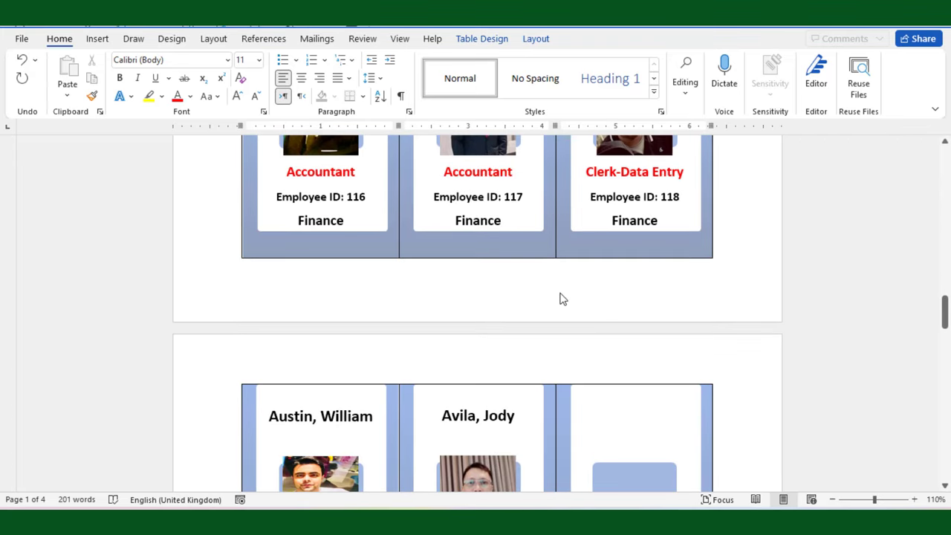
{"action": "scroll", "coordinate": [562, 298], "scroll_direction": "down", "scroll_amount": 2}
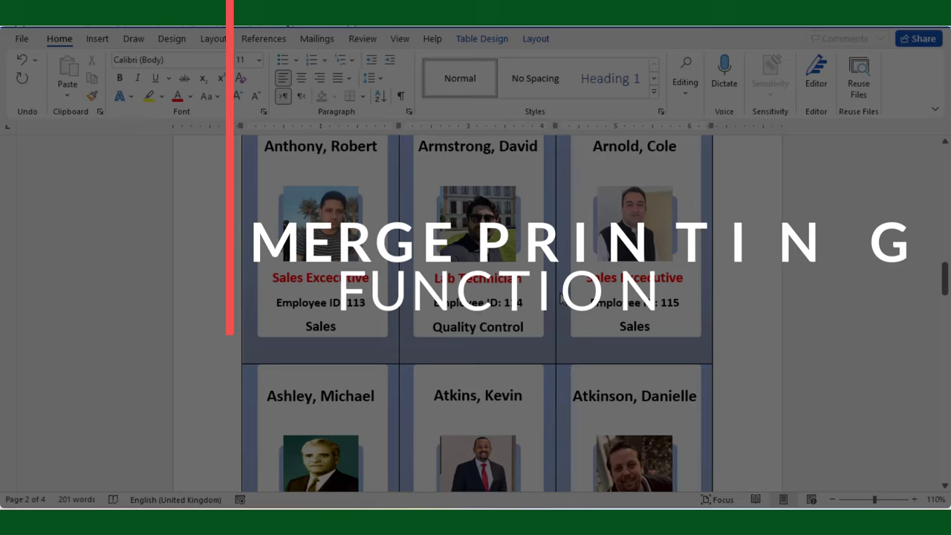
- Open Employee Name List.xlsx from the Dec 23 folder
{"action": "scroll", "coordinate": [561, 296], "scroll_direction": "up", "scroll_amount": 1}
{"action": "scroll", "coordinate": [562, 295], "scroll_direction": "up", "scroll_amount": 4}
{"action": "scroll", "coordinate": [561, 296], "scroll_direction": "up", "scroll_amount": 3}
{"action": "scroll", "coordinate": [562, 296], "scroll_direction": "up", "scroll_amount": 5}
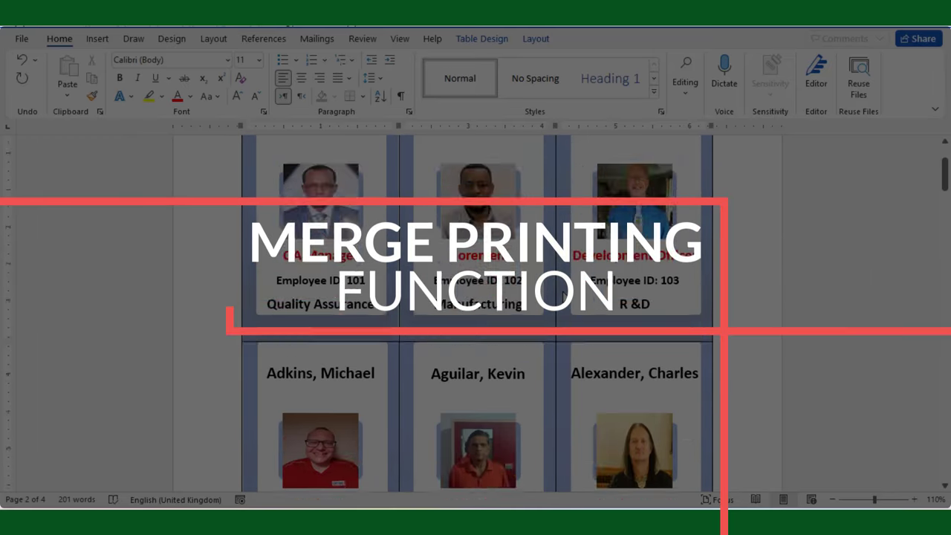
{"action": "scroll", "coordinate": [564, 296], "scroll_direction": "up", "scroll_amount": 2}
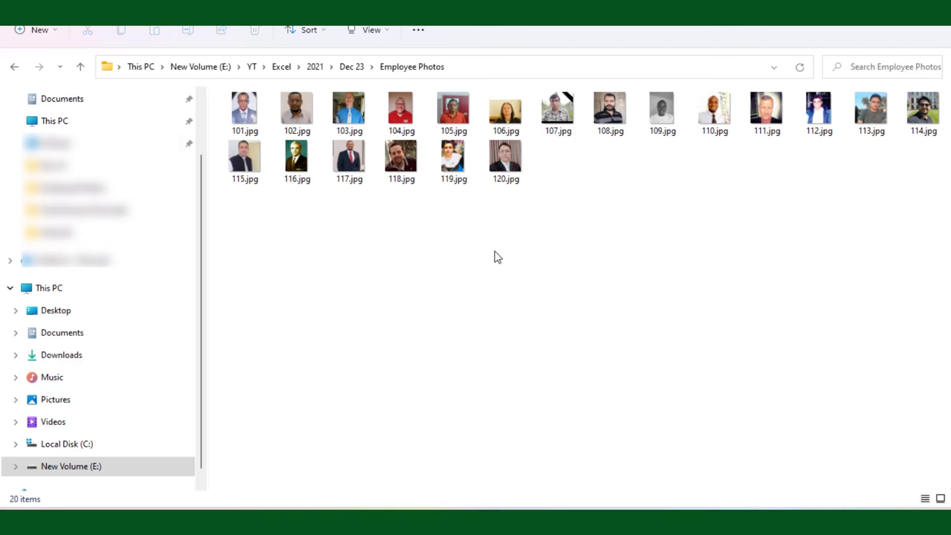
{"action": "key", "text": "alt+Up"}
{"action": "double_click", "coordinate": [272, 162]}
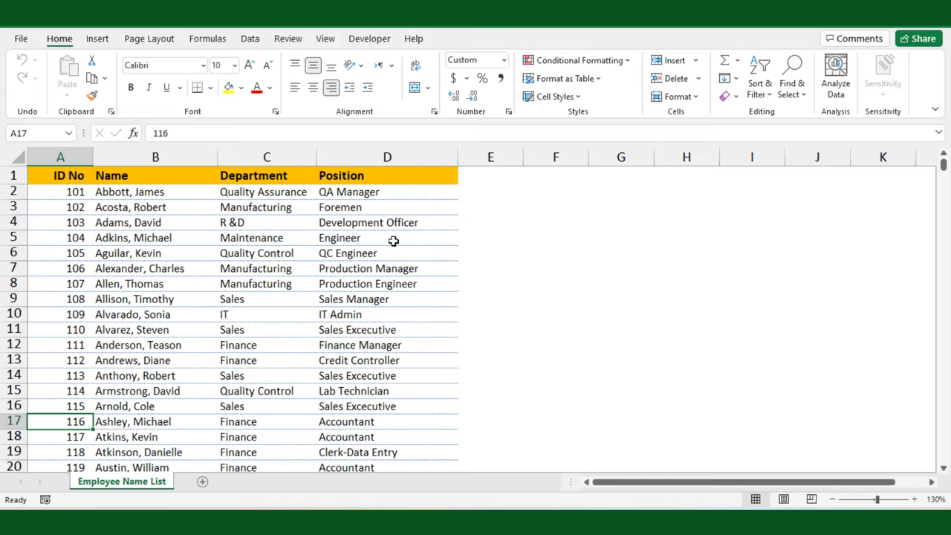
- Widen column E and add an Address heading in E1, styled like D1's Position heading
{"action": "scroll", "coordinate": [392, 242], "scroll_direction": "down", "scroll_amount": 1}
{"action": "scroll", "coordinate": [393, 241], "scroll_direction": "up", "scroll_amount": 1}
{"action": "scroll", "coordinate": [386, 242], "scroll_direction": "down", "scroll_amount": 1}
{"action": "scroll", "coordinate": [386, 241], "scroll_direction": "up", "scroll_amount": 1}
{"action": "left_click_drag", "start_coordinate": [523, 157], "coordinate": [643, 159]}
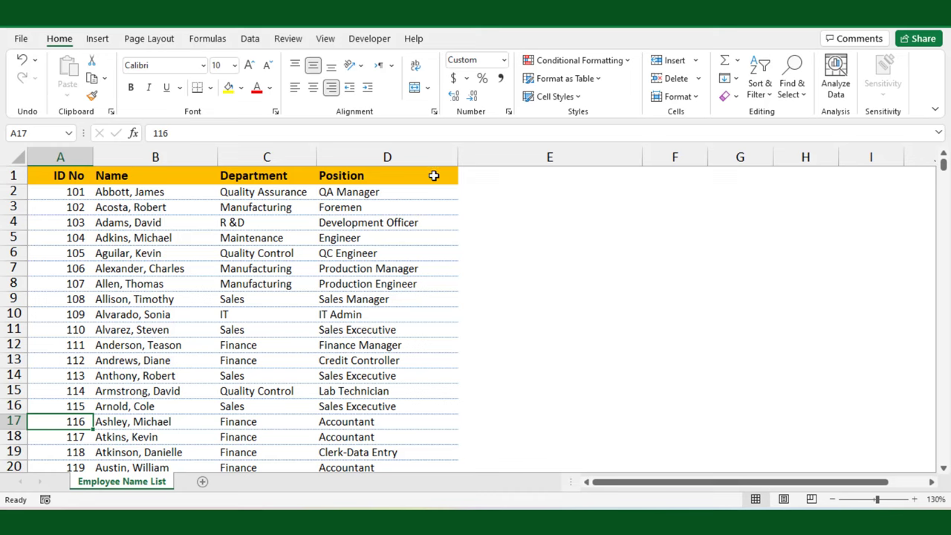
{"action": "left_click", "coordinate": [434, 176]}
{"action": "key", "text": "ctrl+c"}
{"action": "left_click", "coordinate": [504, 177]}
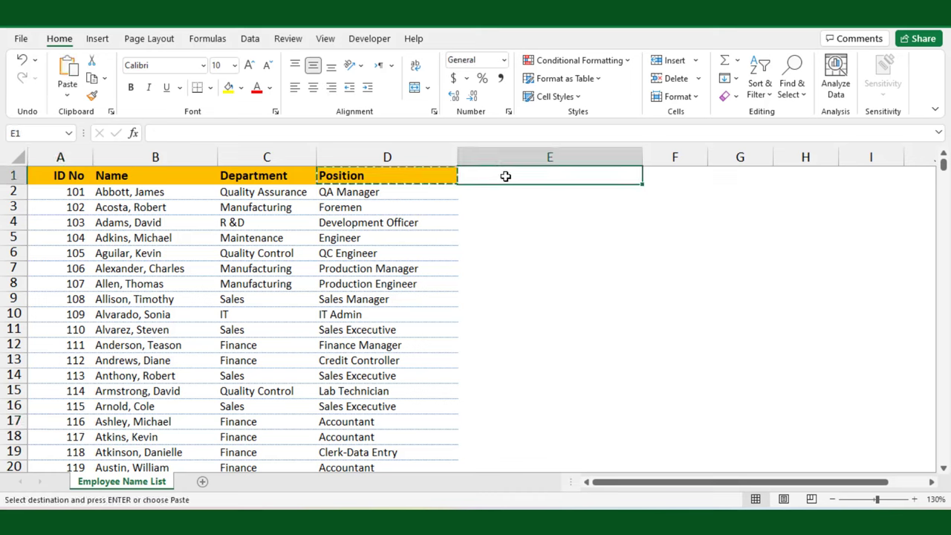
{"action": "key", "text": "Return"}
{"action": "type", "text": "Add"}
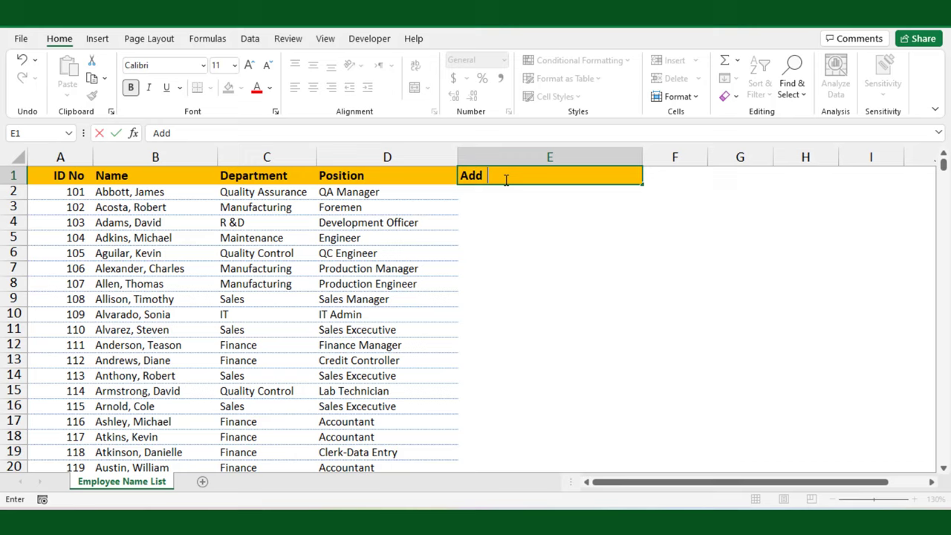
{"action": "type", "text": "eress"}
{"action": "key", "text": "Return"}
- Copy the photo folder's location path from the 101.jpg file properties
{"action": "right_click", "coordinate": [256, 124]}
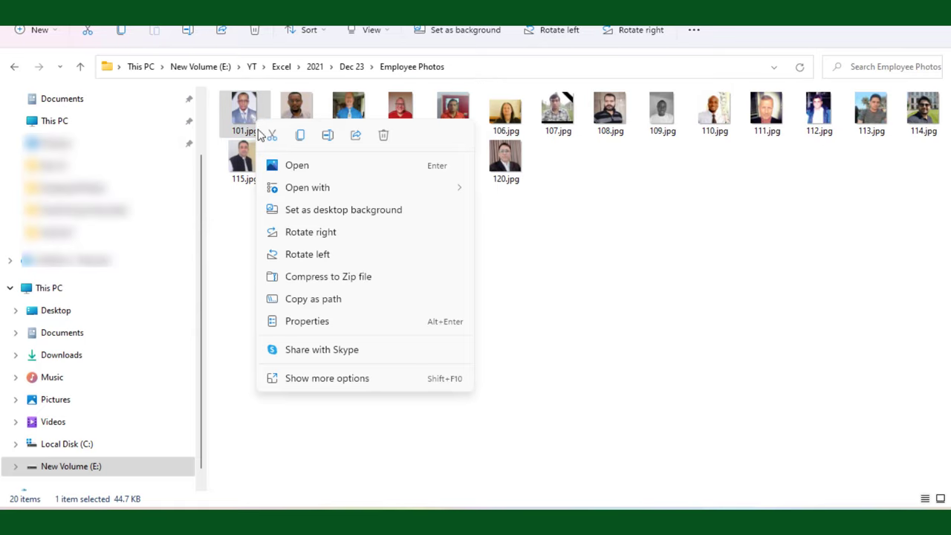
{"action": "left_click", "coordinate": [309, 322]}
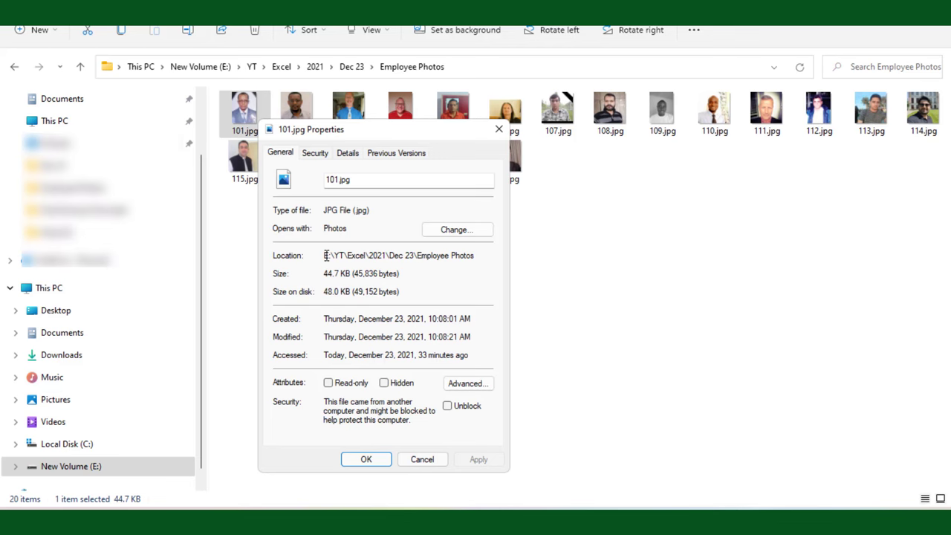
{"action": "left_click_drag", "start_coordinate": [325, 255], "coordinate": [476, 257]}
{"action": "key", "text": "ctrl+c"}
{"action": "left_click", "coordinate": [422, 459]}
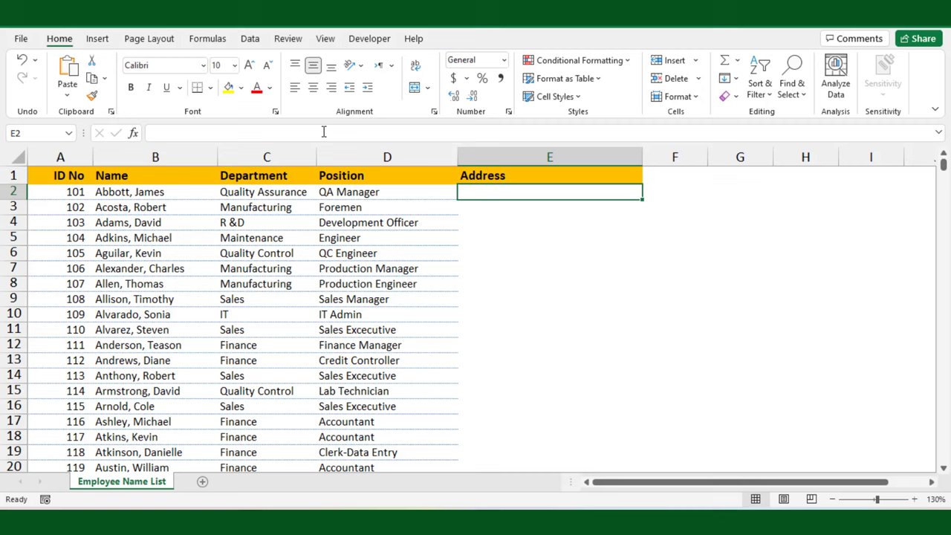
- Paste the Employee Photos folder path into E2 and autofit column E to show it
{"action": "left_click", "coordinate": [324, 132]}
{"action": "key", "text": "ctrl+v"}
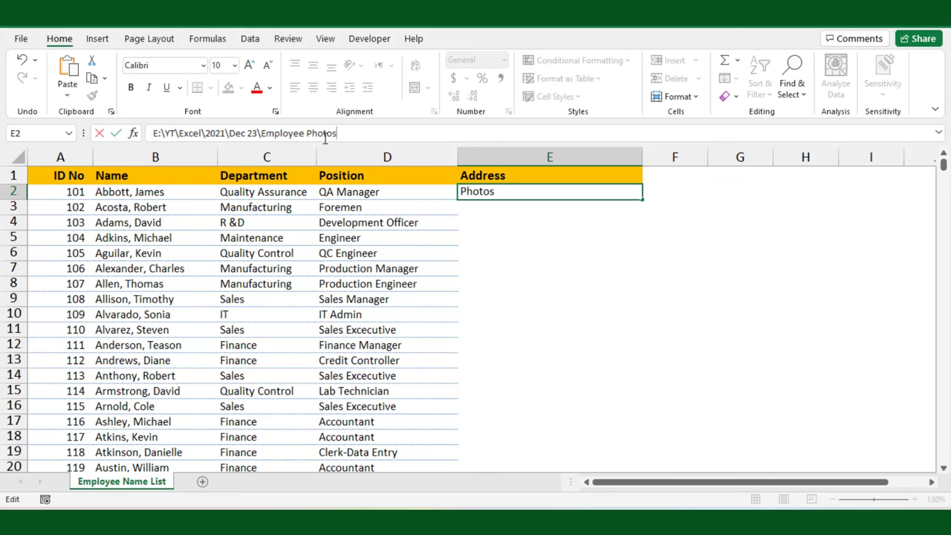
{"action": "key", "text": "Return"}
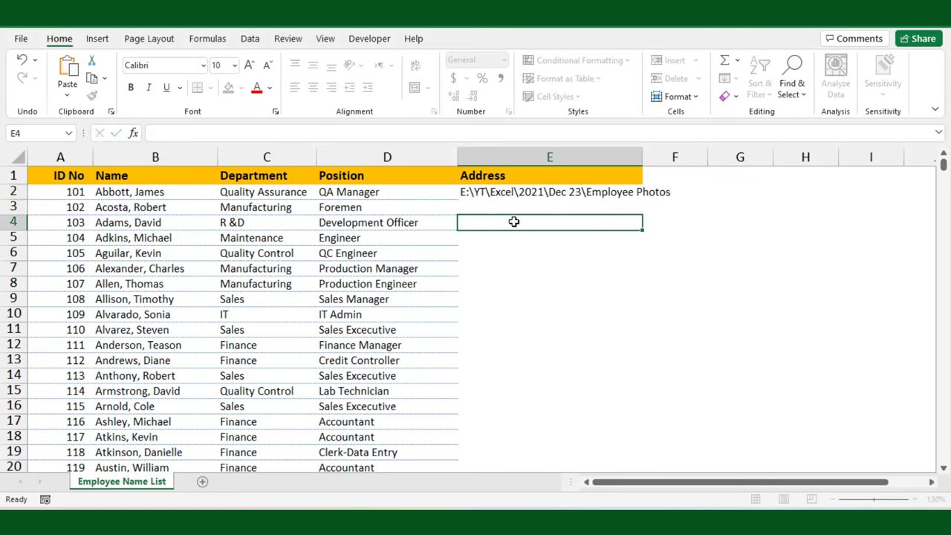
{"action": "left_click", "coordinate": [512, 194]}
{"action": "double_click", "coordinate": [642, 149]}
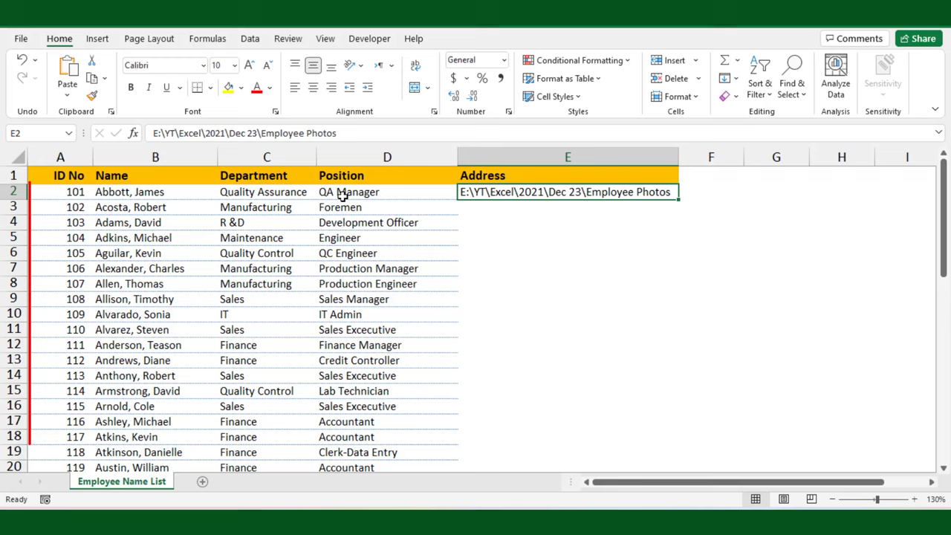
{"action": "left_click", "coordinate": [72, 192]}
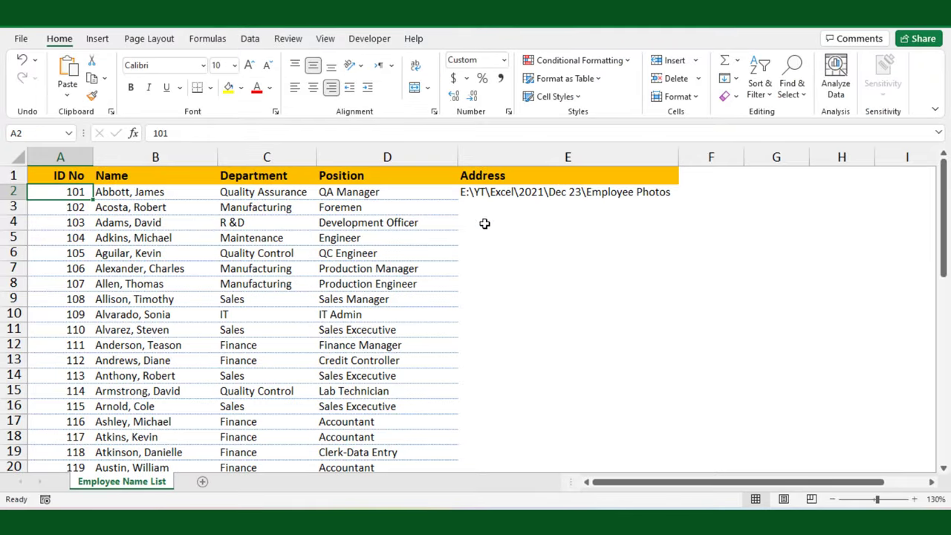
{"action": "left_click", "coordinate": [529, 190]}
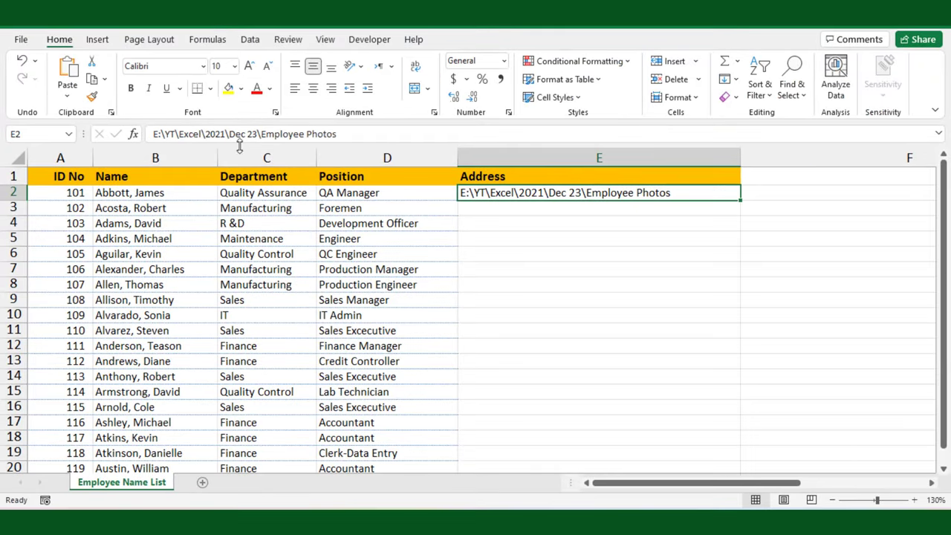
- Make E2 the formula ="path\"&A2&".jpg" and fill it down column E
{"action": "left_click", "coordinate": [154, 134]}
{"action": "type", "text": "=\""}
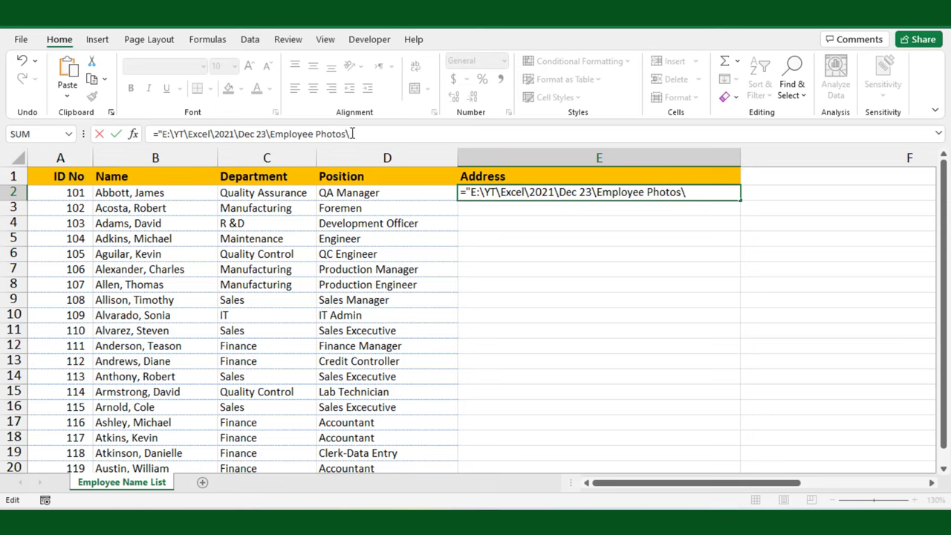
{"action": "left_click", "coordinate": [59, 198]}
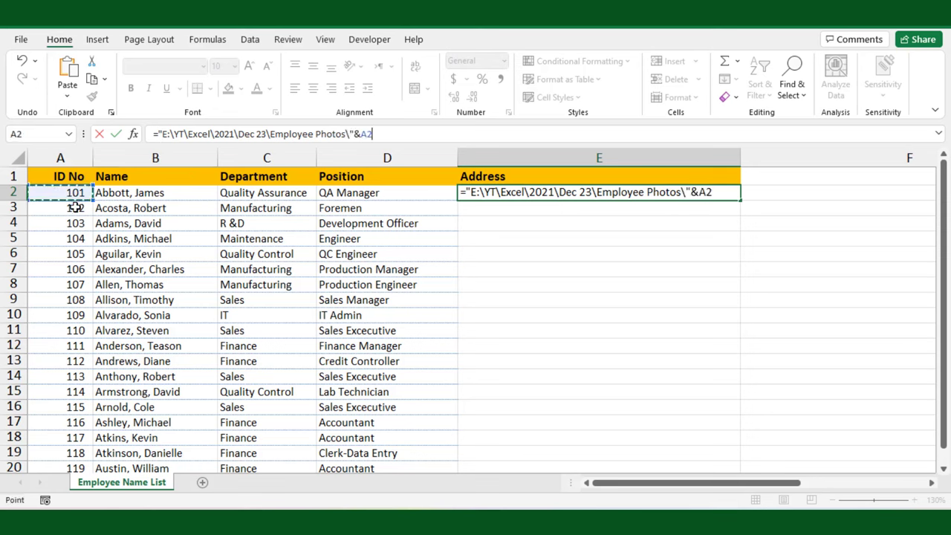
{"action": "type", "text": "&\".j"}
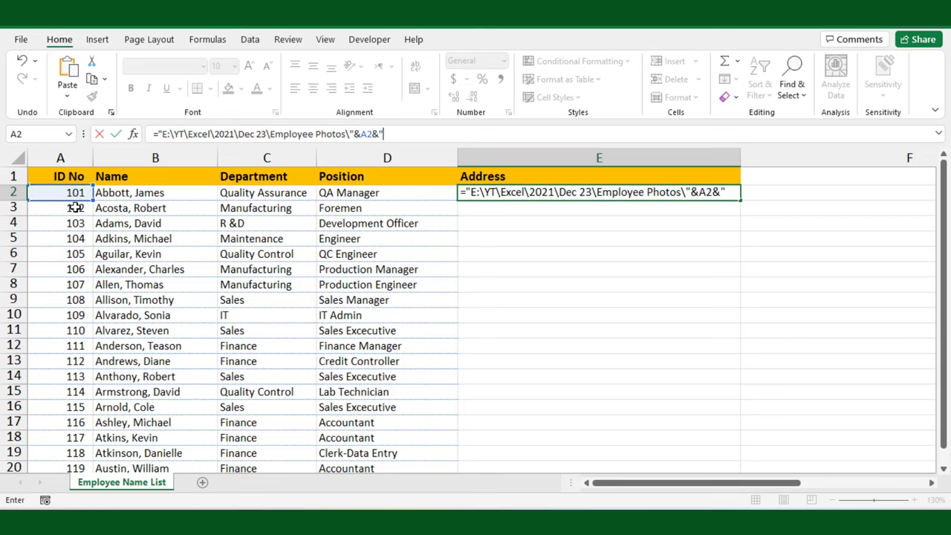
{"action": "type", "text": "pg"}
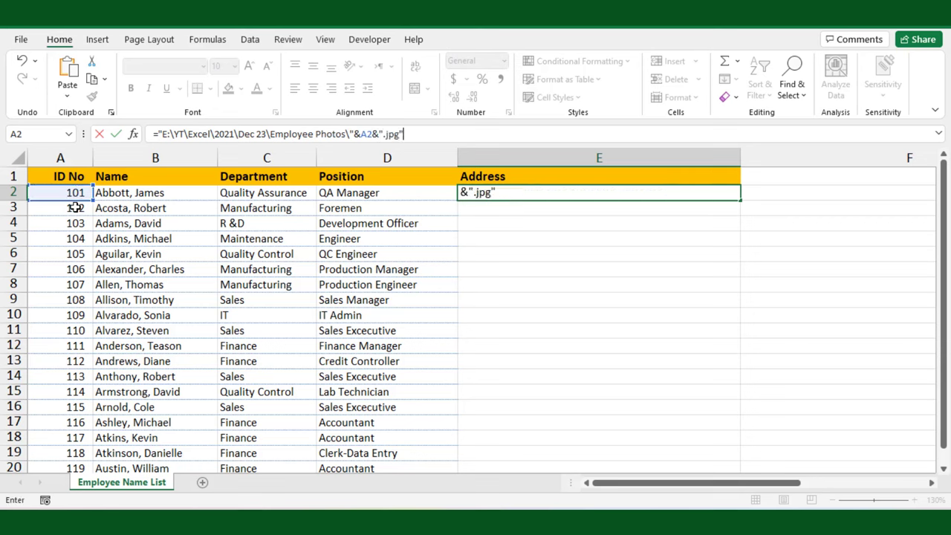
{"action": "key", "text": "Return"}
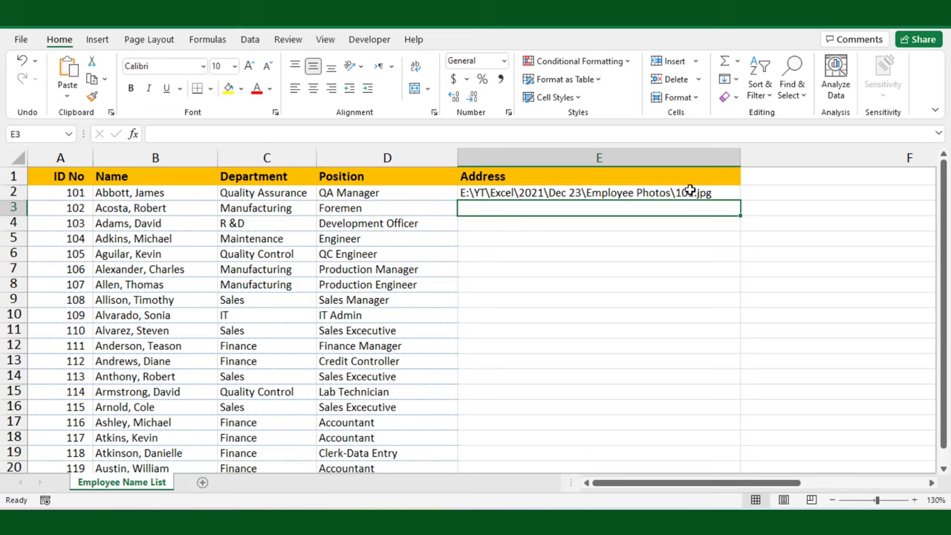
{"action": "left_click", "coordinate": [691, 191]}
{"action": "double_click", "coordinate": [740, 215]}
{"action": "left_click", "coordinate": [654, 315]}
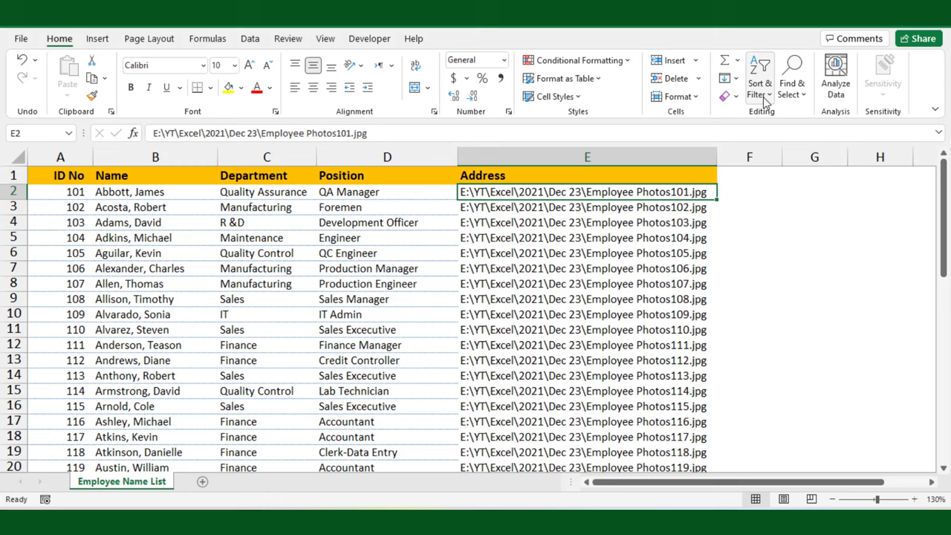
- Replace every \ with \\ in the column E photo paths, then open a blank Word document
{"action": "left_click", "coordinate": [761, 93]}
{"action": "left_click", "coordinate": [793, 89]}
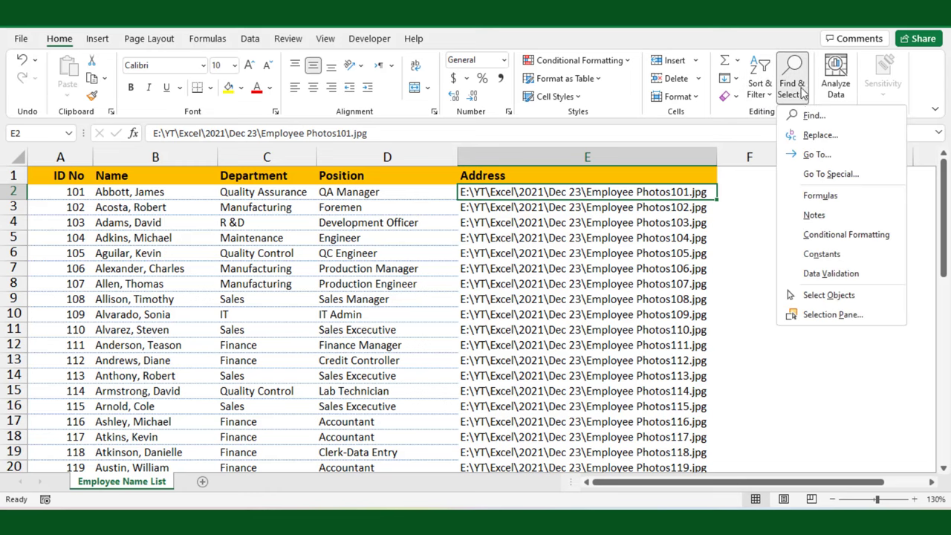
{"action": "left_click", "coordinate": [811, 136]}
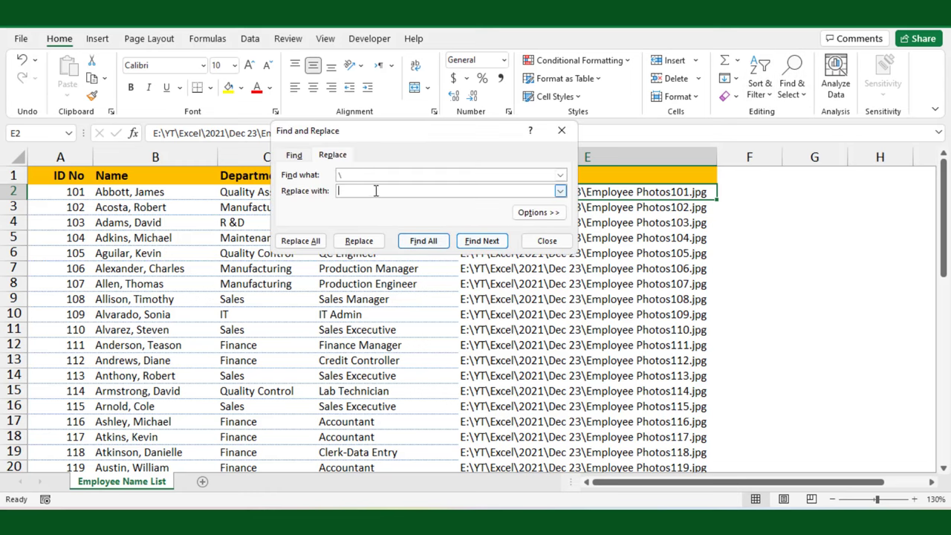
{"action": "type", "text": "\\\\"}
{"action": "left_click", "coordinate": [300, 240]}
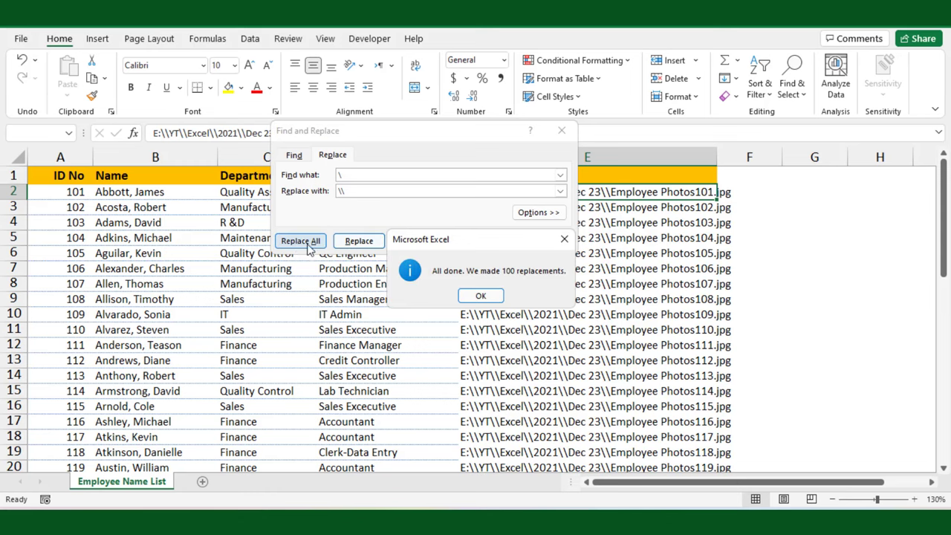
{"action": "left_click", "coordinate": [467, 293]}
{"action": "left_click", "coordinate": [562, 131]}
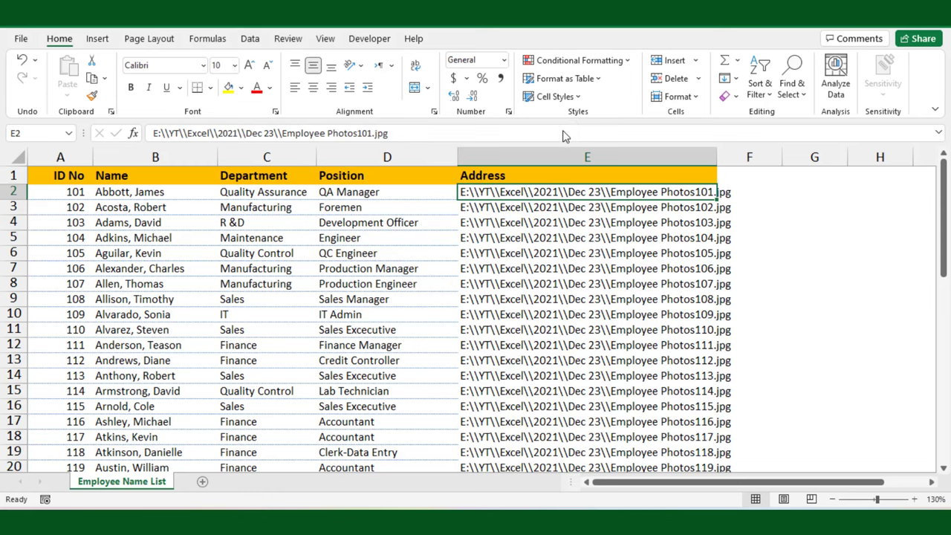
{"action": "left_click", "coordinate": [606, 334]}
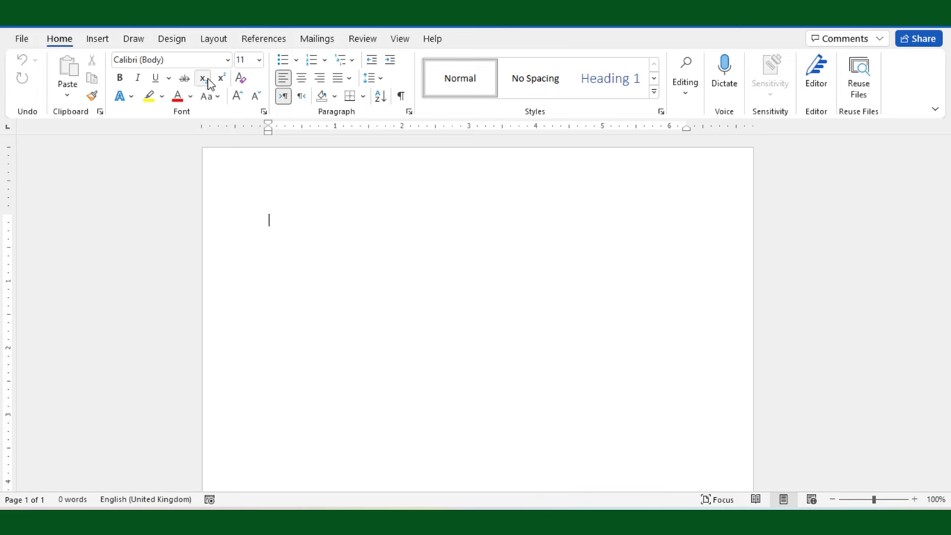
- Set the page margins to Narrow (half an inch)
{"action": "left_click", "coordinate": [212, 41]}
{"action": "left_click", "coordinate": [30, 78]}
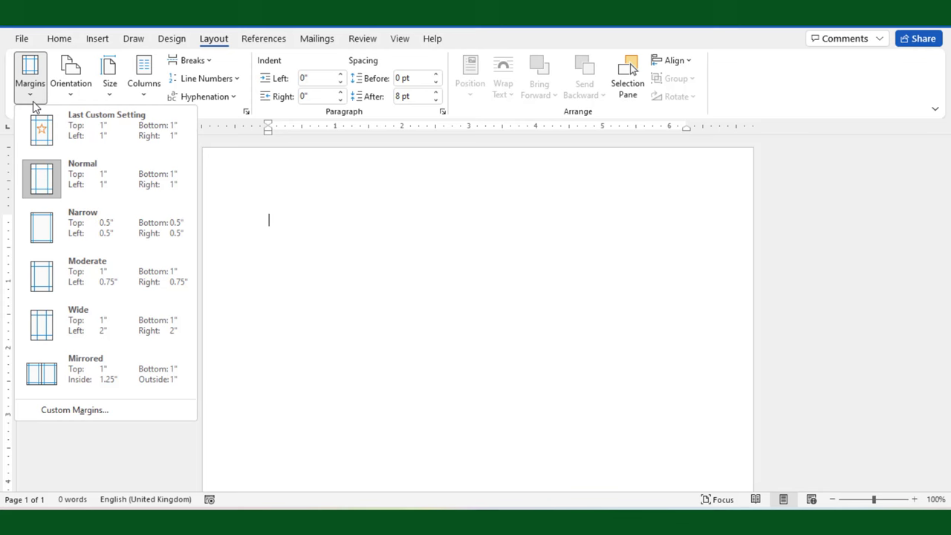
{"action": "left_click", "coordinate": [51, 225]}
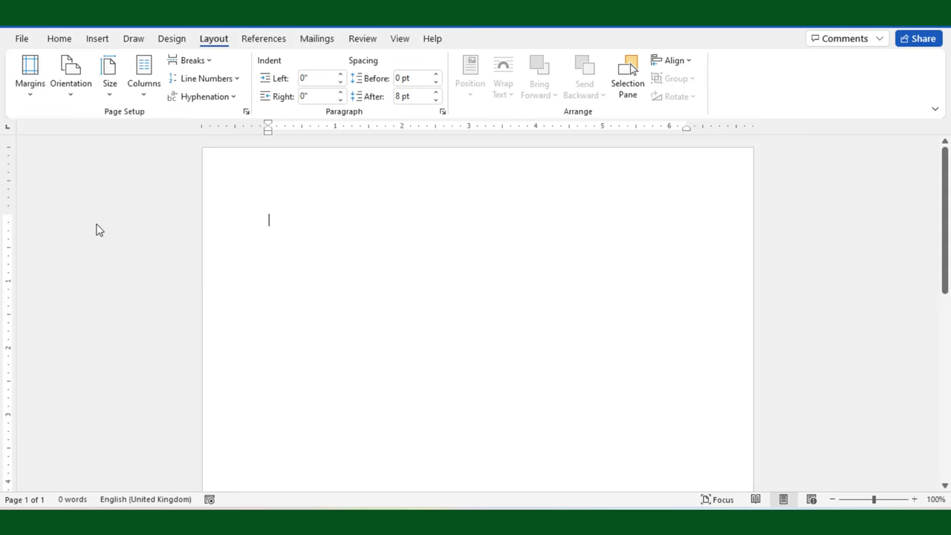
- Insert a 3x3 table and select the whole table
{"action": "left_click", "coordinate": [99, 42]}
{"action": "left_click", "coordinate": [112, 86]}
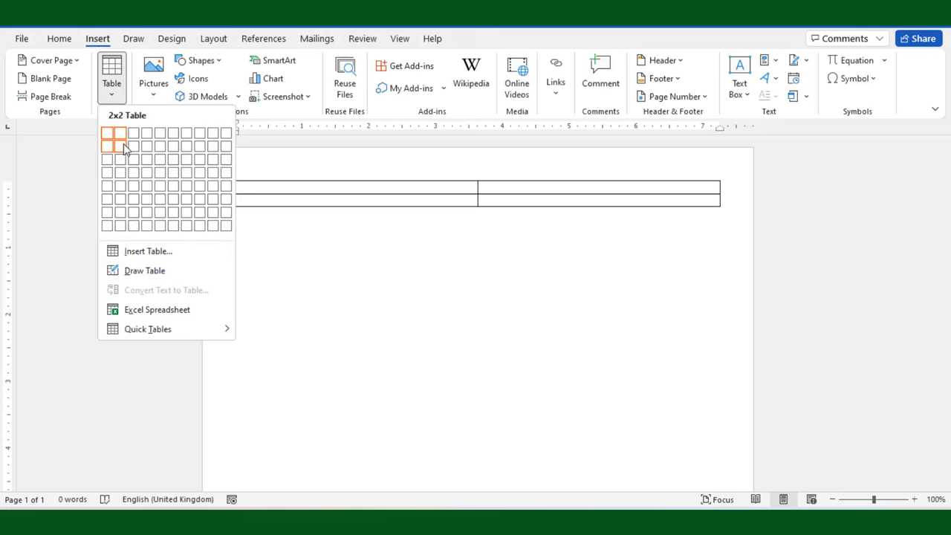
{"action": "left_click", "coordinate": [135, 165]}
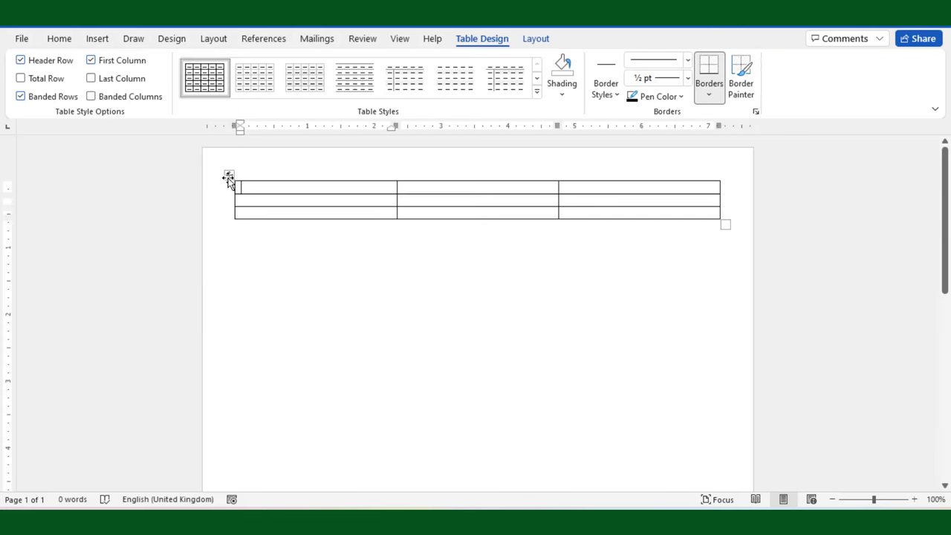
{"action": "left_click", "coordinate": [228, 177]}
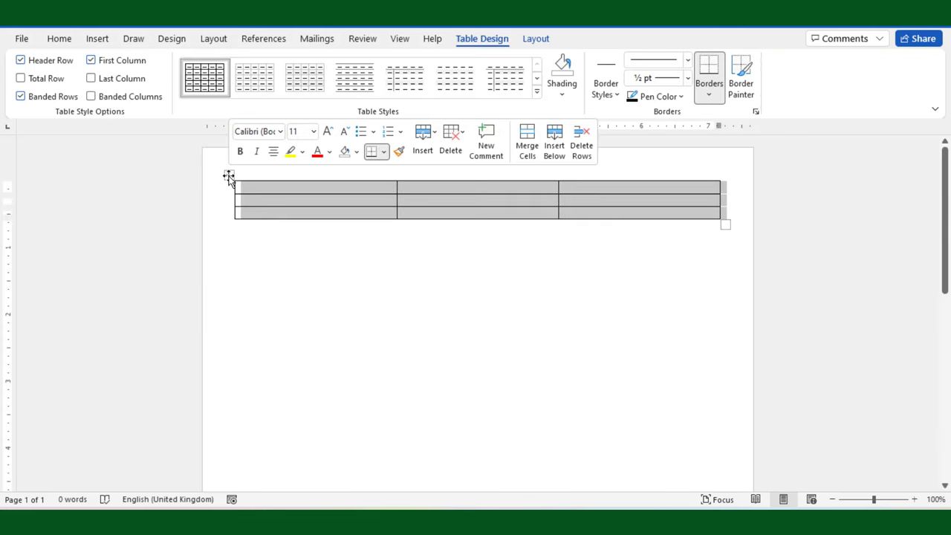
{"action": "left_click", "coordinate": [541, 39]}
- Size the table cells to 85.6 mm height and 53.98 mm width
{"action": "left_click", "coordinate": [494, 67]}
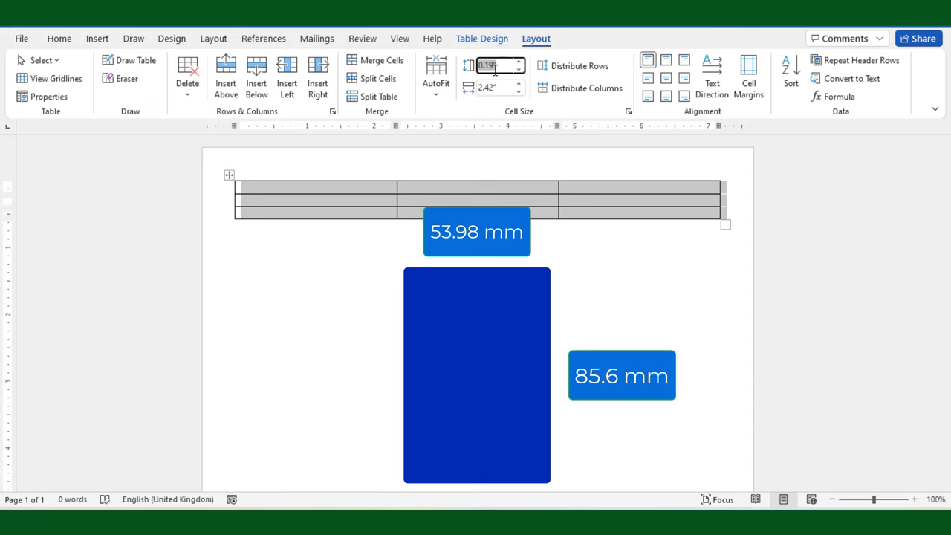
{"action": "type", "text": "85.6"}
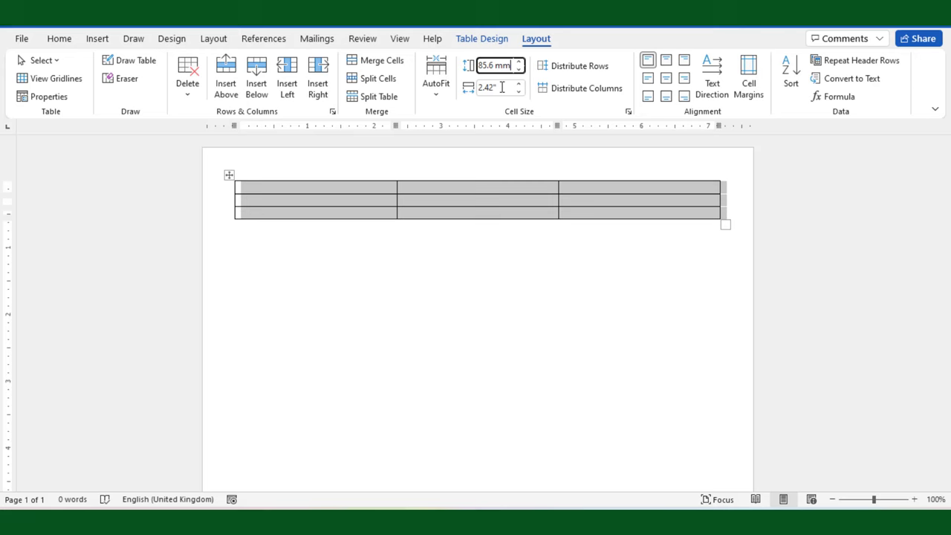
{"action": "left_click", "coordinate": [503, 89]}
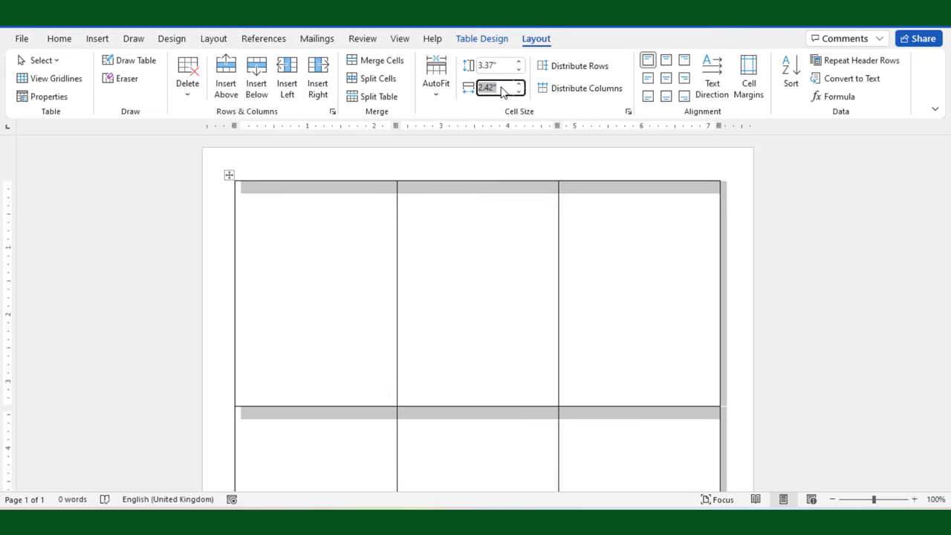
{"action": "type", "text": "53."}
{"action": "type", "text": "m"}
{"action": "left_click", "coordinate": [228, 177]}
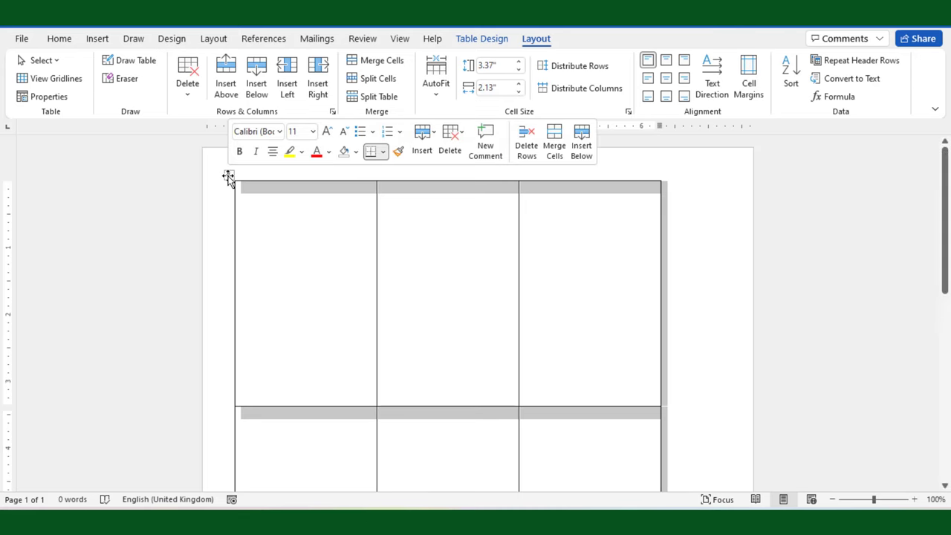
- Centre the table horizontally on the page through Table Properties
{"action": "left_click", "coordinate": [46, 96]}
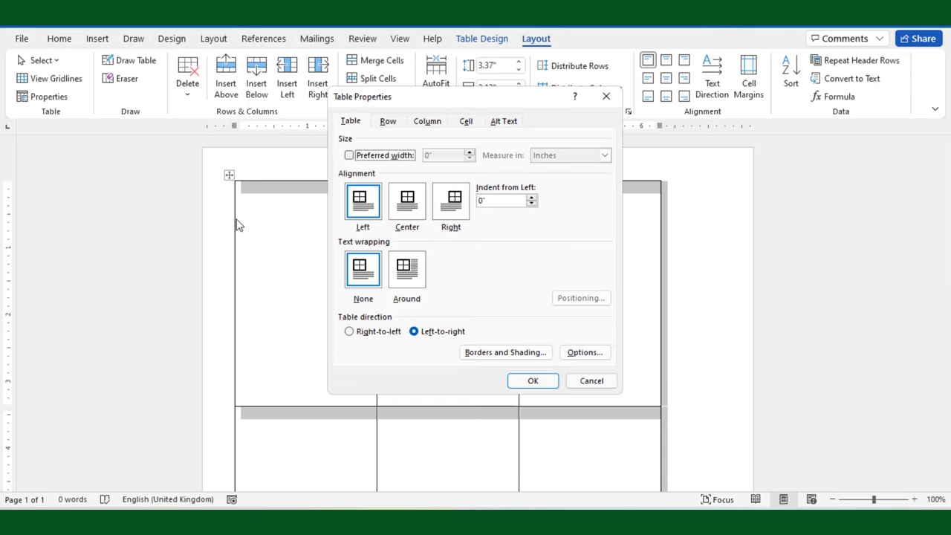
{"action": "left_click", "coordinate": [408, 210]}
{"action": "left_click", "coordinate": [532, 379]}
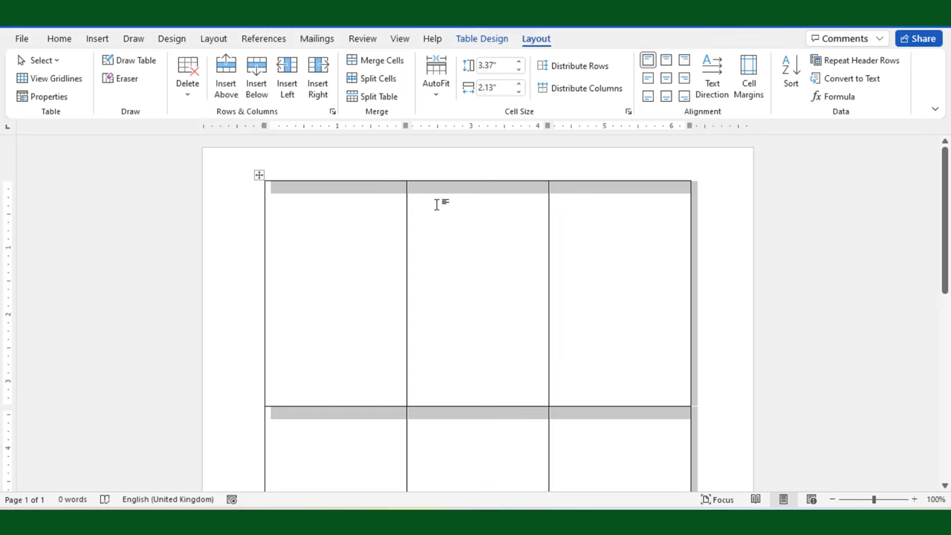
{"action": "left_click", "coordinate": [393, 193]}
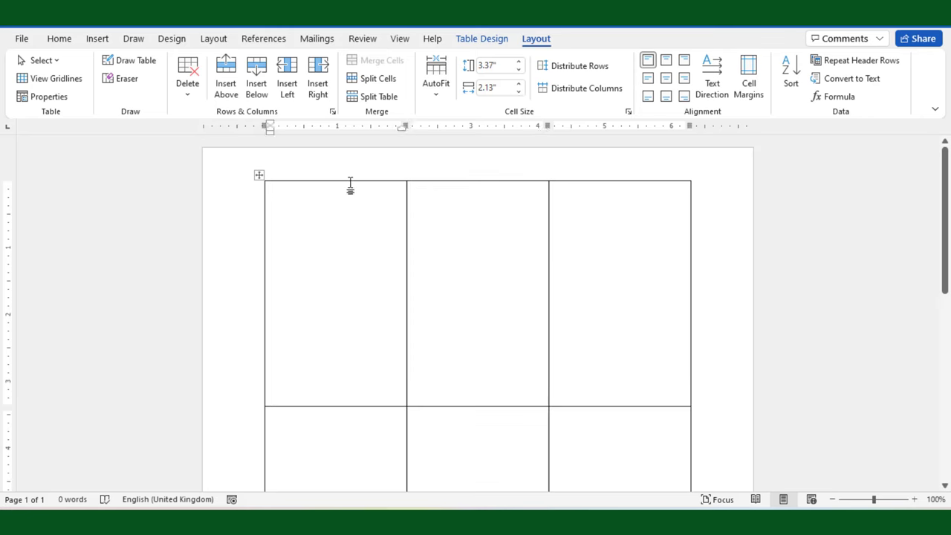
- Use Employee Name List.xlsx as the existing recipient list, confirming its employee sheet
{"action": "left_click", "coordinate": [318, 40]}
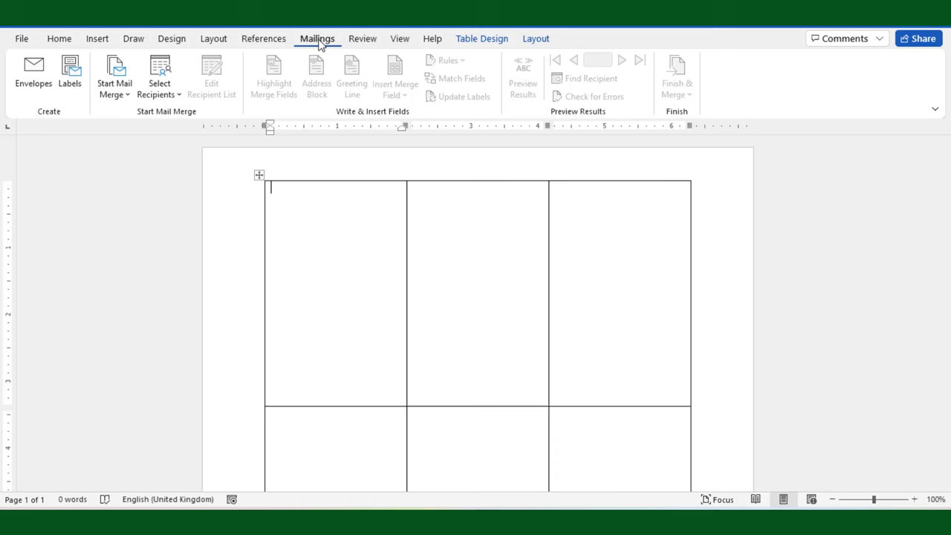
{"action": "left_click", "coordinate": [167, 96]}
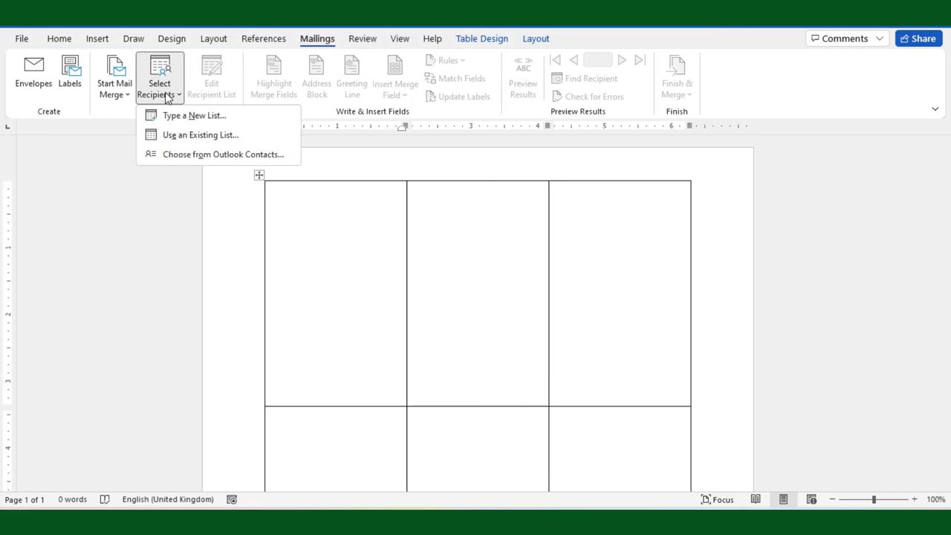
{"action": "left_click", "coordinate": [187, 135]}
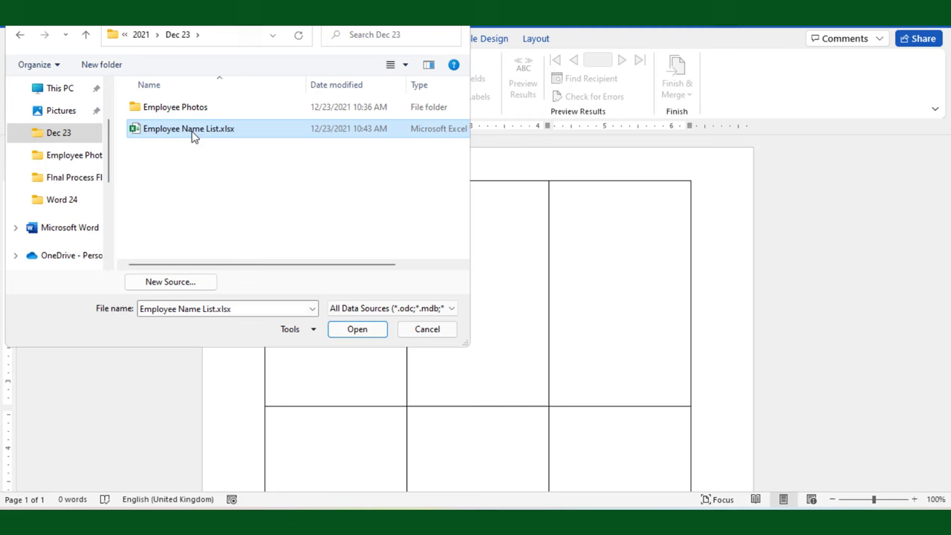
{"action": "left_click", "coordinate": [357, 331]}
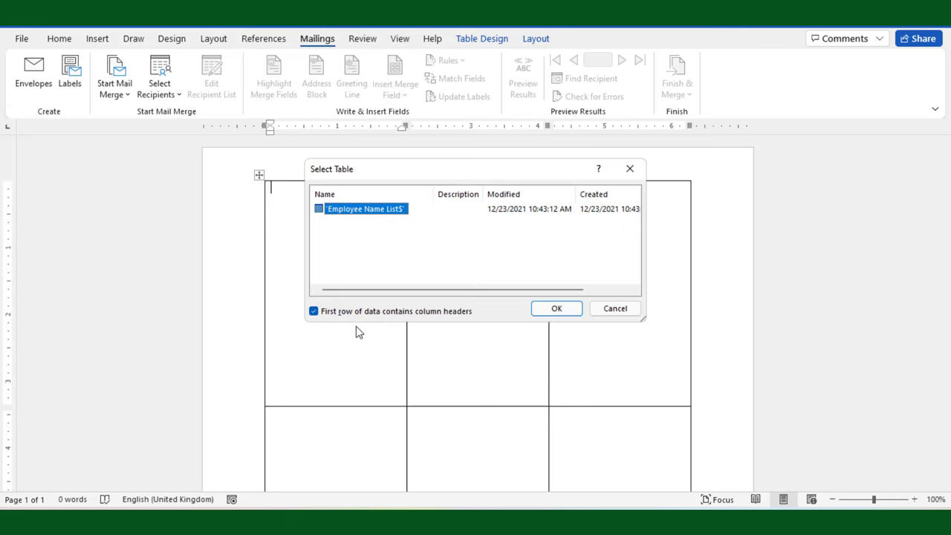
{"action": "left_click", "coordinate": [551, 310]}
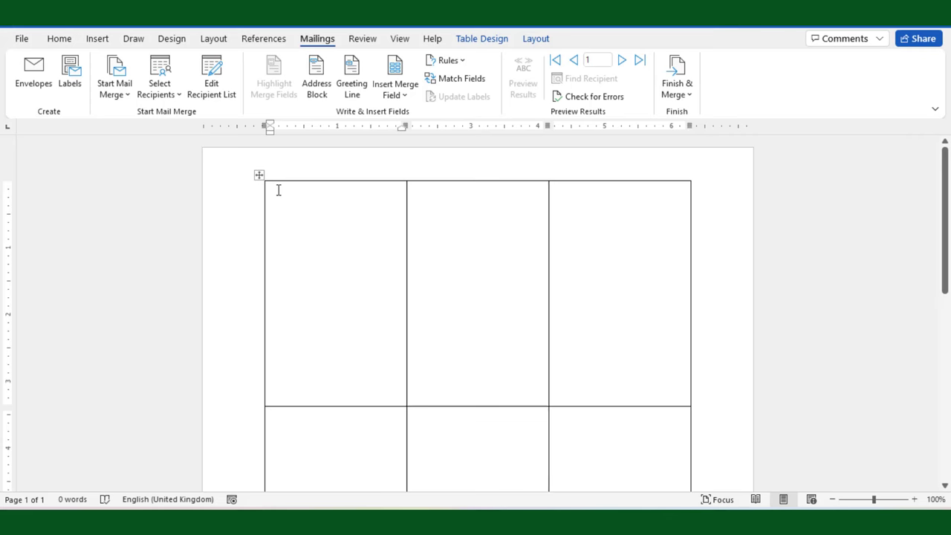
- Insert the Name, Position and Department merge fields into the first card cell
{"action": "left_click", "coordinate": [402, 97]}
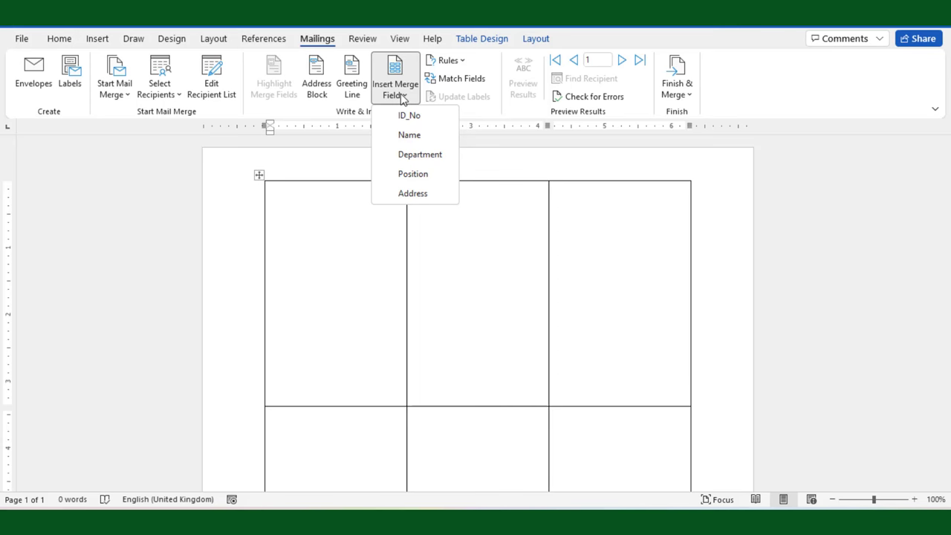
{"action": "left_click", "coordinate": [405, 135]}
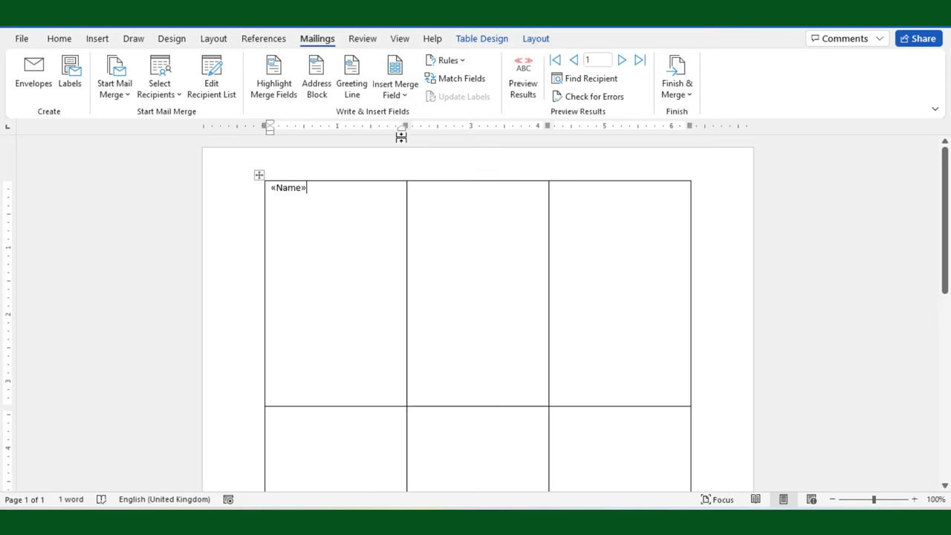
{"action": "left_click", "coordinate": [394, 93]}
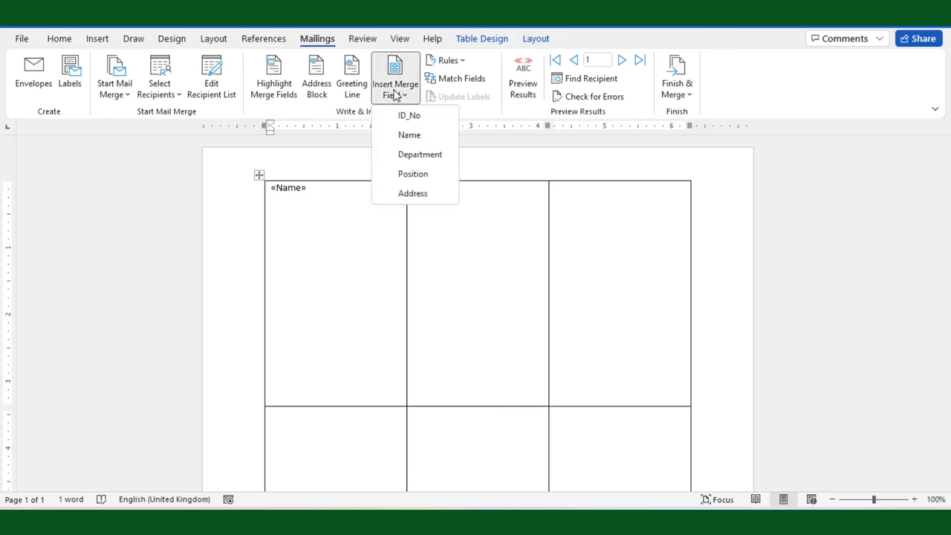
{"action": "left_click", "coordinate": [402, 174]}
{"action": "key", "text": "Return"}
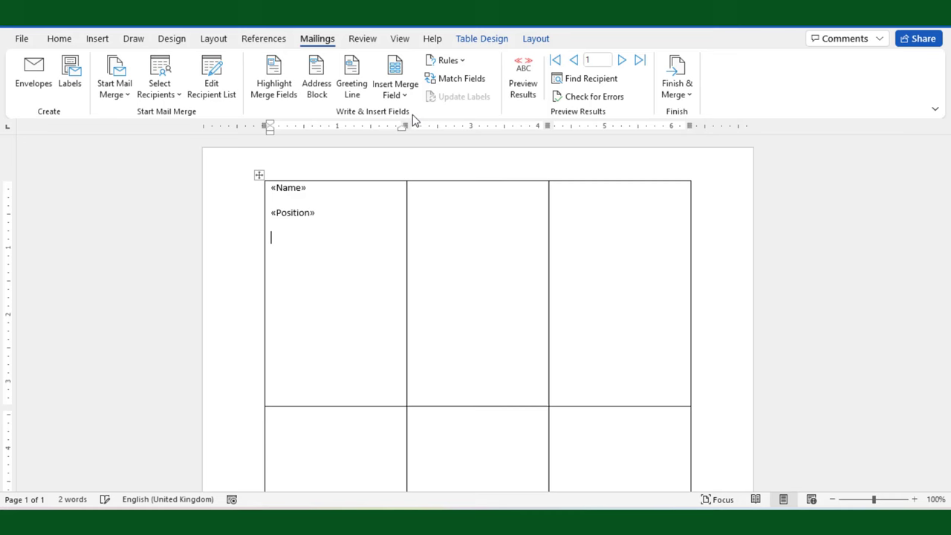
{"action": "left_click", "coordinate": [407, 96]}
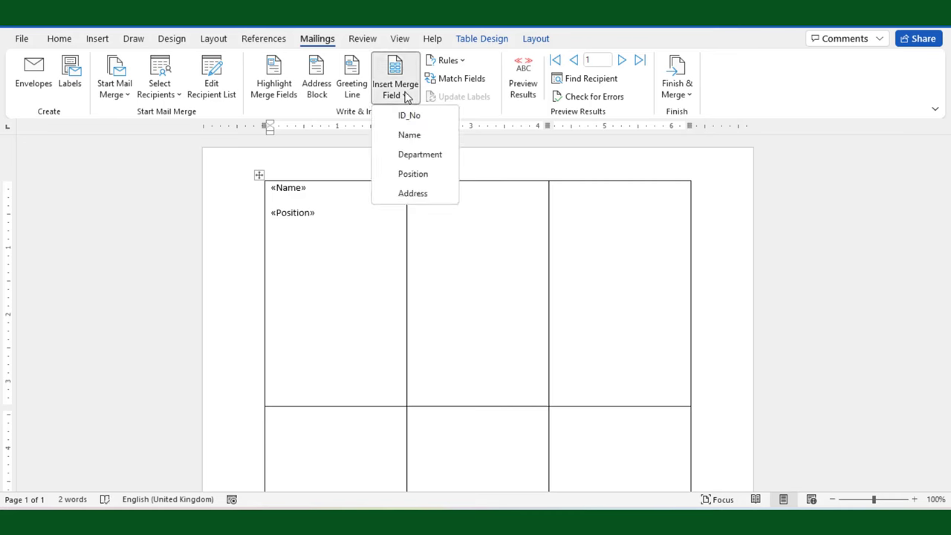
{"action": "left_click", "coordinate": [410, 154]}
- Add an 'Employee ID:' line with the ID_No field above Department, plus two blank lines under Name
{"action": "key", "text": "Home"}
{"action": "key", "text": "Return"}
{"action": "key", "text": "Up"}
{"action": "type", "text": "Emp"}
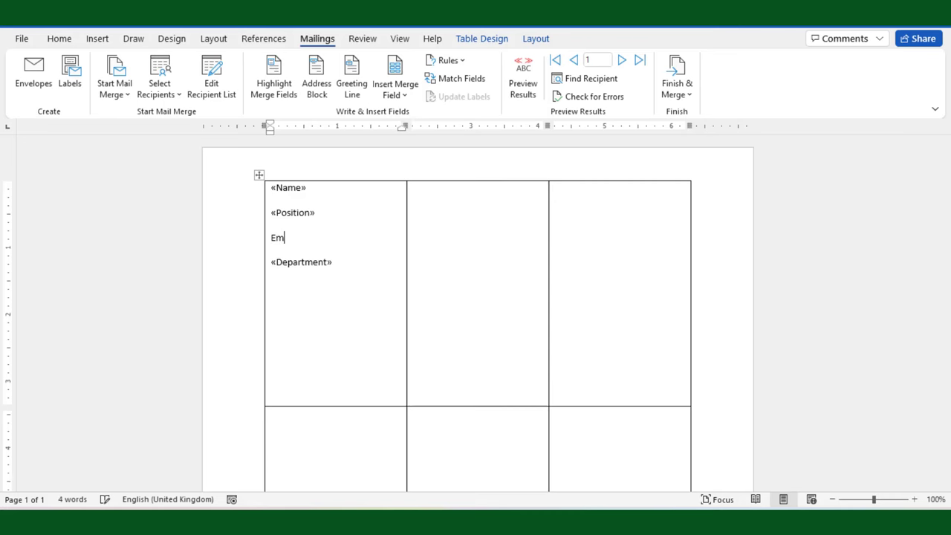
{"action": "type", "text": "loyee ID:"}
{"action": "left_click", "coordinate": [394, 93]}
{"action": "left_click", "coordinate": [408, 115]}
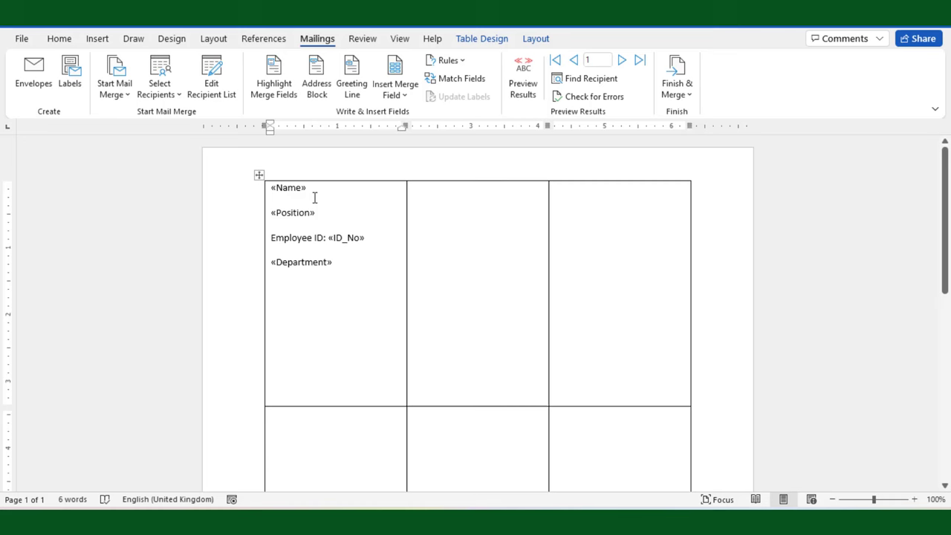
{"action": "key", "text": "Return"}
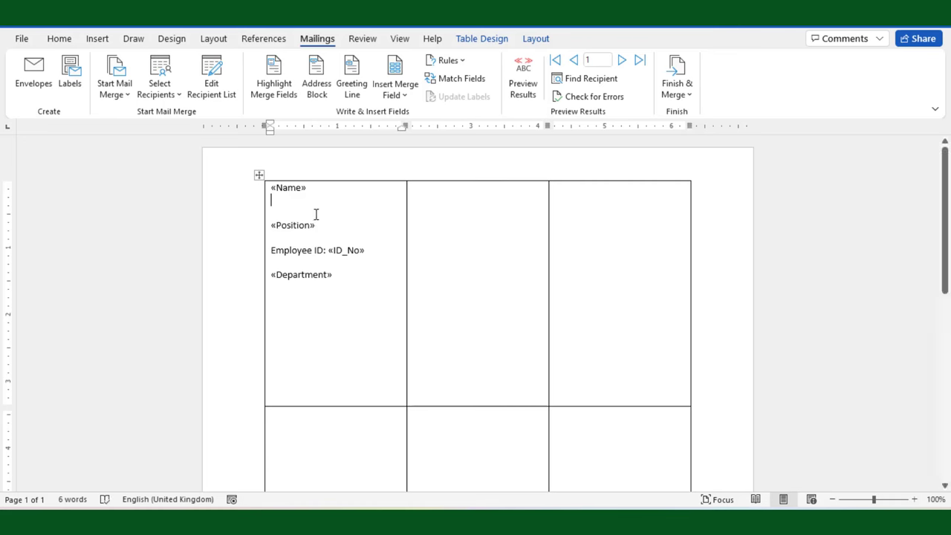
{"action": "key", "text": "Return"}
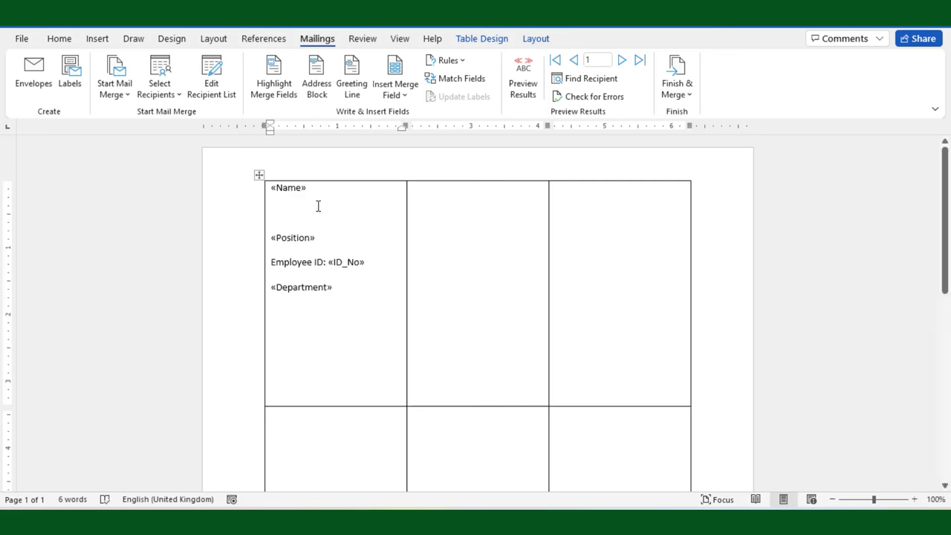
{"action": "left_click", "coordinate": [95, 41]}
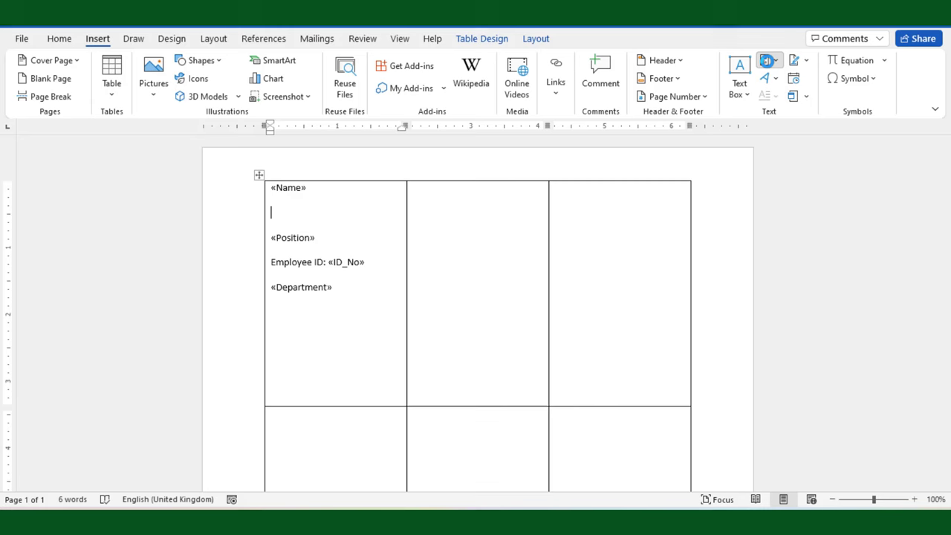
- Insert an IncludePicture field with a placeholder file name below «Name» via Quick Parts > Field
{"action": "left_click", "coordinate": [766, 60]}
{"action": "left_click", "coordinate": [774, 122]}
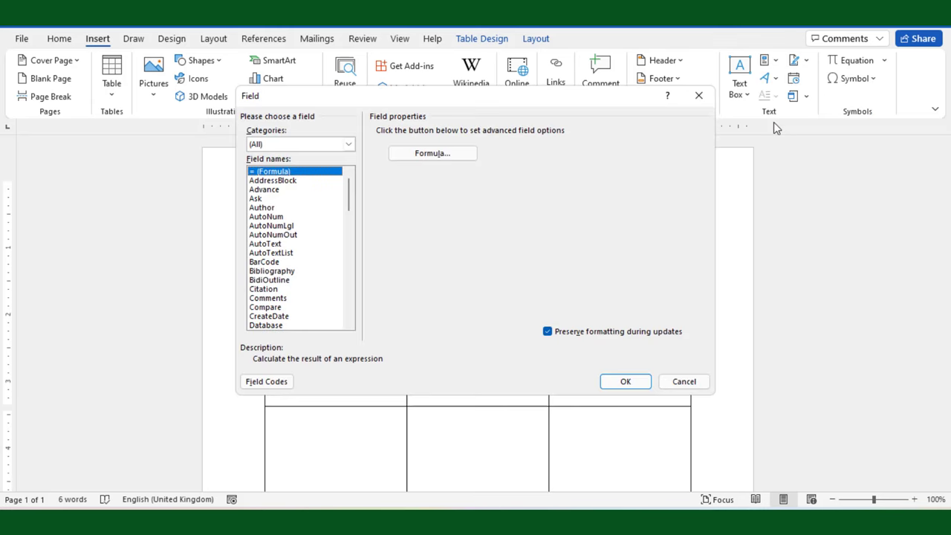
{"action": "left_click_drag", "start_coordinate": [348, 196], "coordinate": [349, 247]}
{"action": "left_click", "coordinate": [296, 217]}
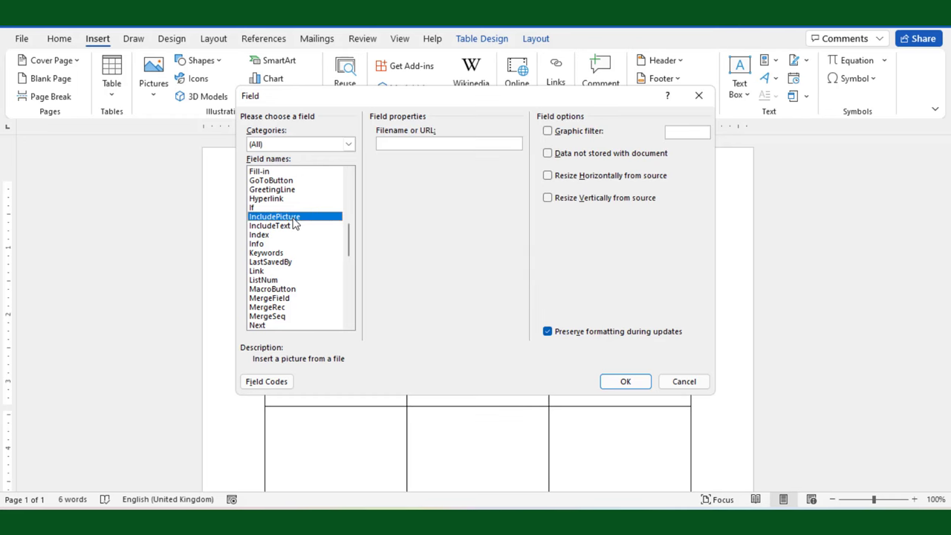
{"action": "left_click", "coordinate": [414, 145]}
{"action": "double_click", "coordinate": [413, 144]}
{"action": "type", "text": "123"}
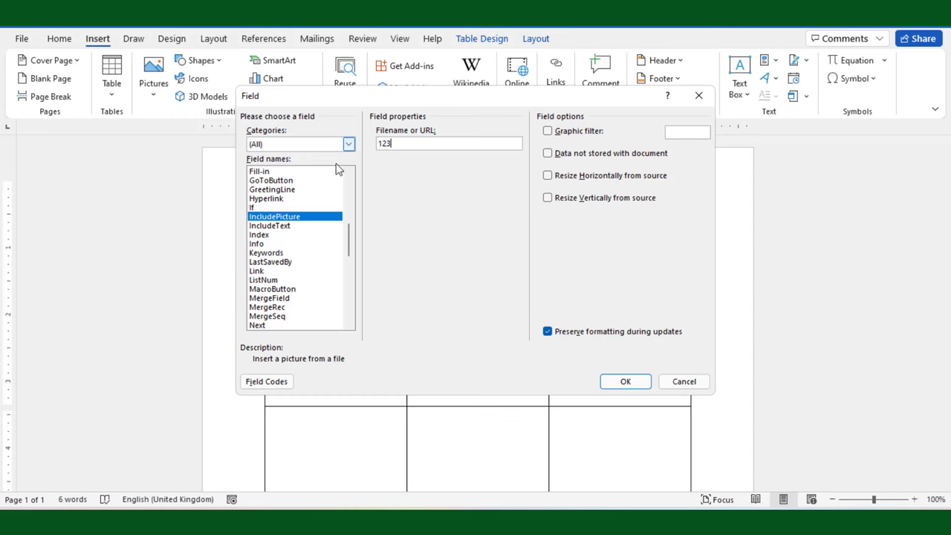
{"action": "left_click", "coordinate": [625, 382]}
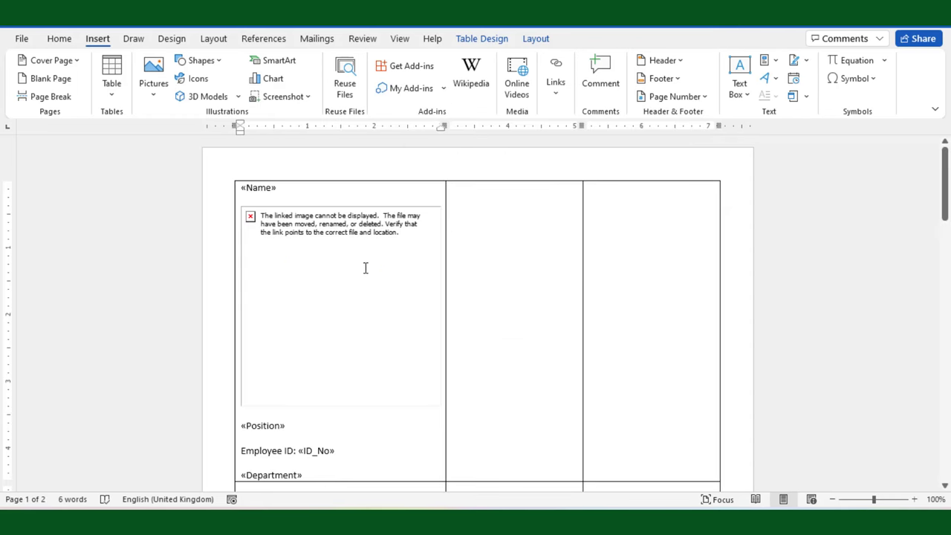
- Replace the '123' placeholder in the INCLUDEPICTURE field code with the Address merge field
{"action": "left_click", "coordinate": [331, 273]}
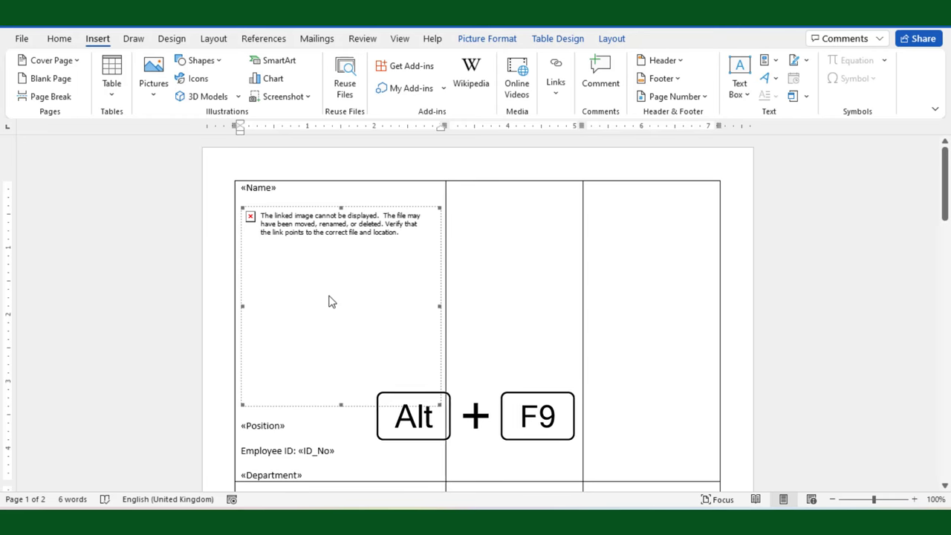
{"action": "key", "text": "alt+F9"}
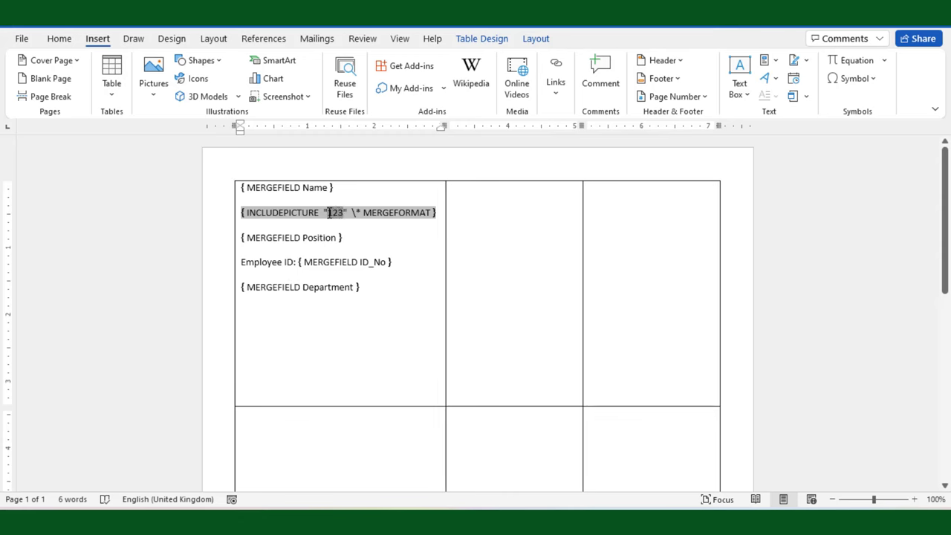
{"action": "double_click", "coordinate": [335, 213]}
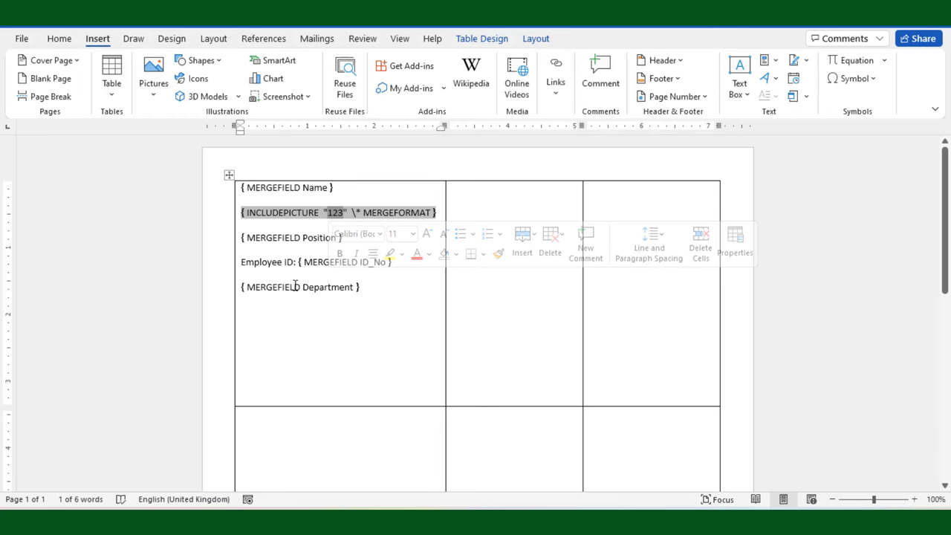
{"action": "left_click", "coordinate": [317, 41]}
{"action": "left_click", "coordinate": [396, 94]}
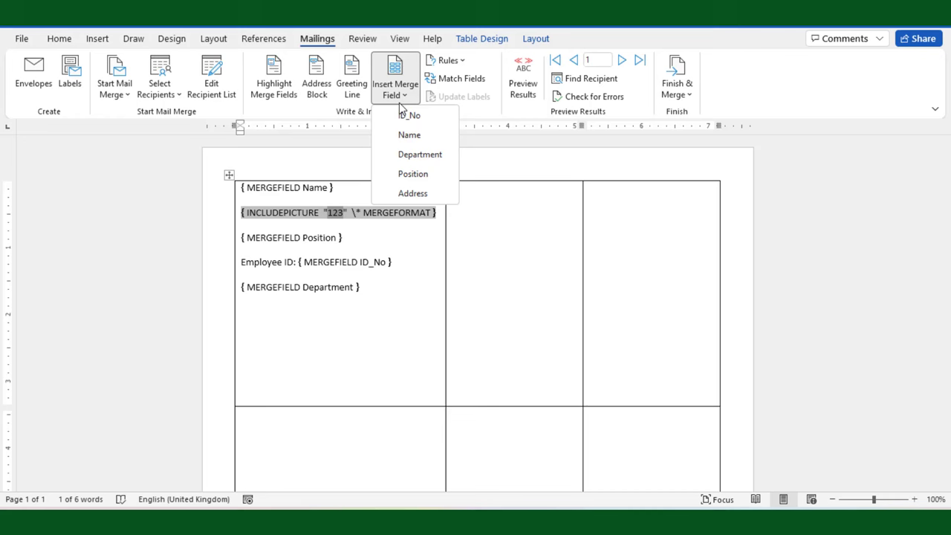
{"action": "left_click", "coordinate": [413, 194]}
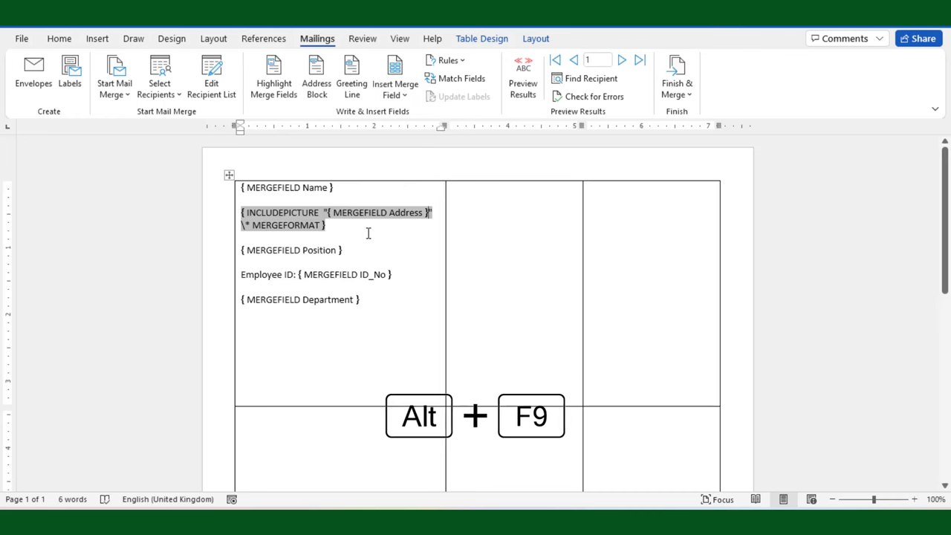
{"action": "key", "text": "alt+F9"}
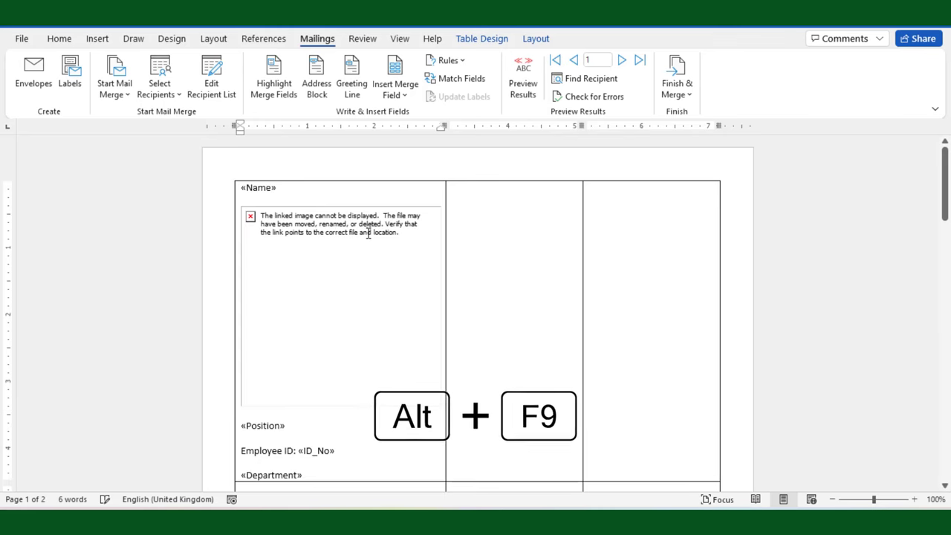
{"action": "left_click", "coordinate": [338, 280]}
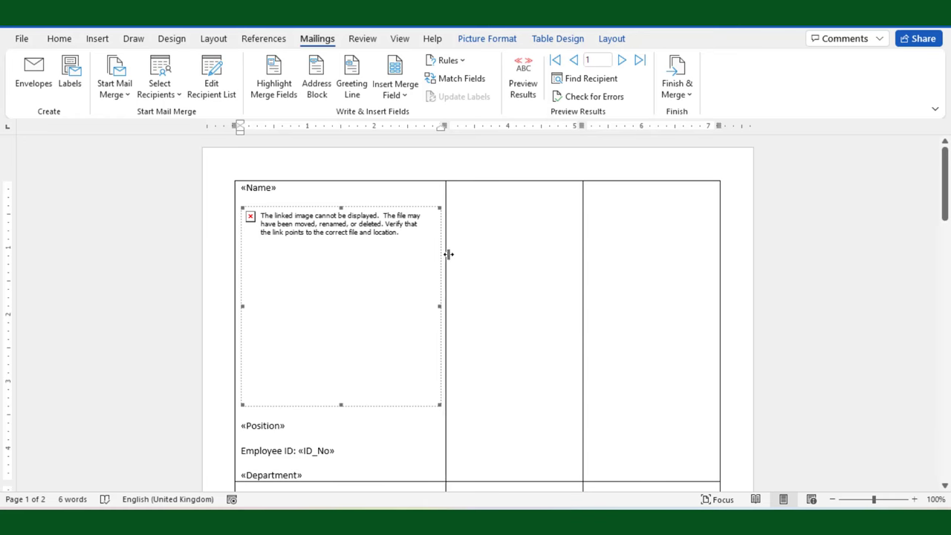
{"action": "left_click", "coordinate": [524, 86]}
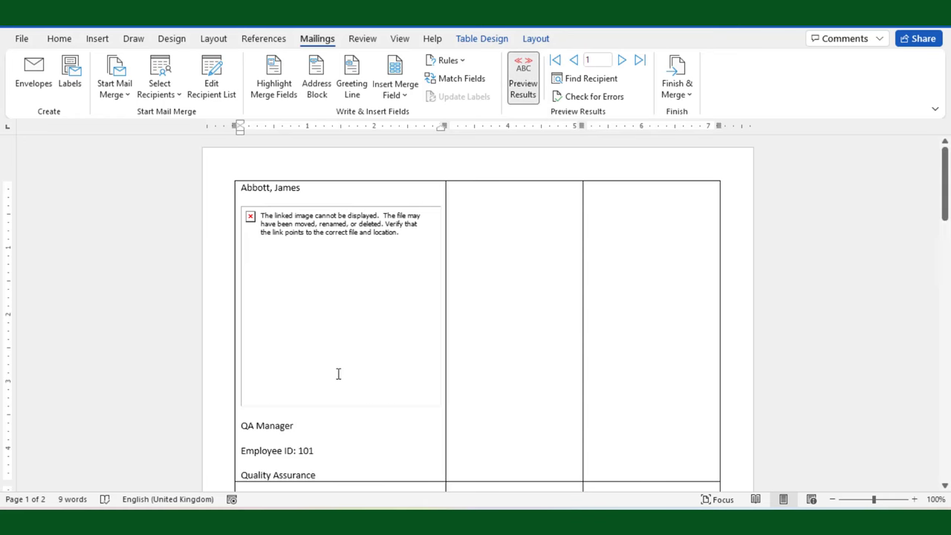
{"action": "scroll", "coordinate": [317, 421], "scroll_direction": "down", "scroll_amount": 1}
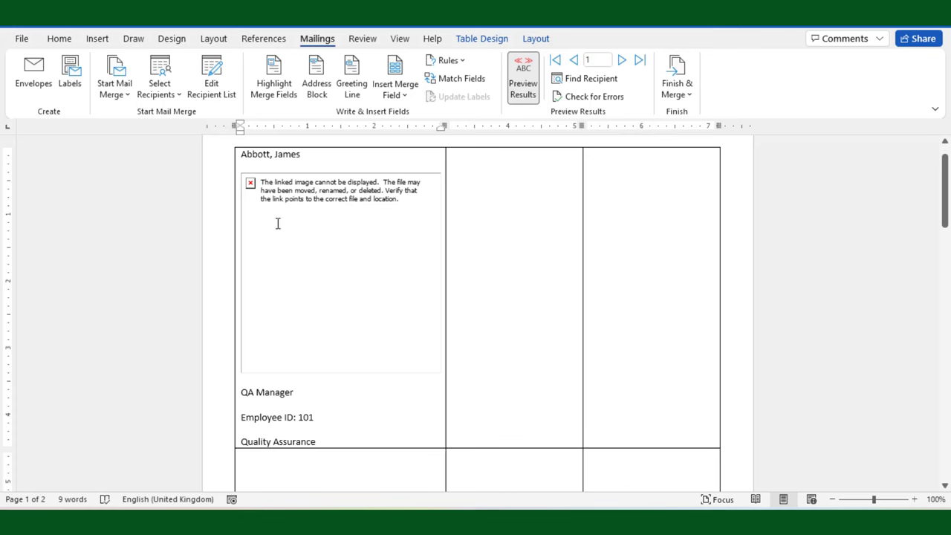
{"action": "left_click", "coordinate": [347, 294]}
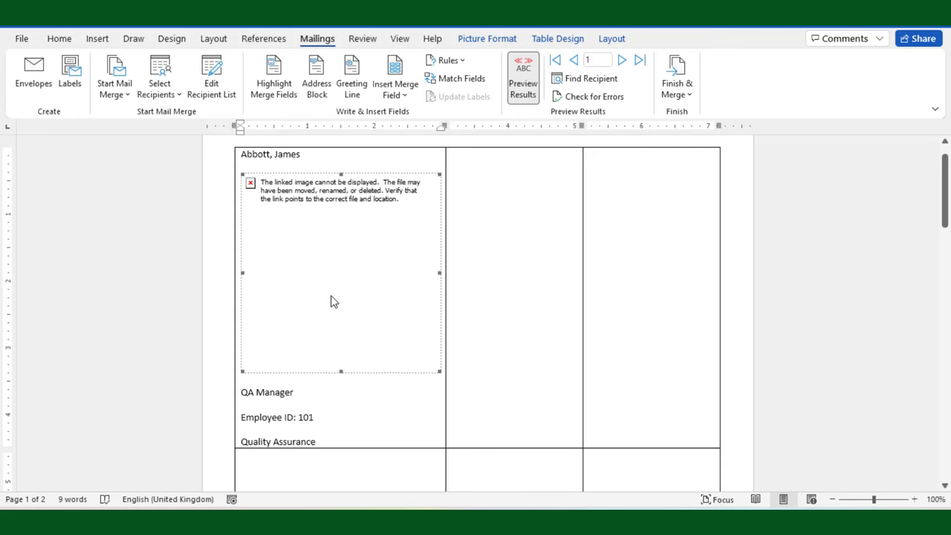
{"action": "left_click", "coordinate": [237, 191]}
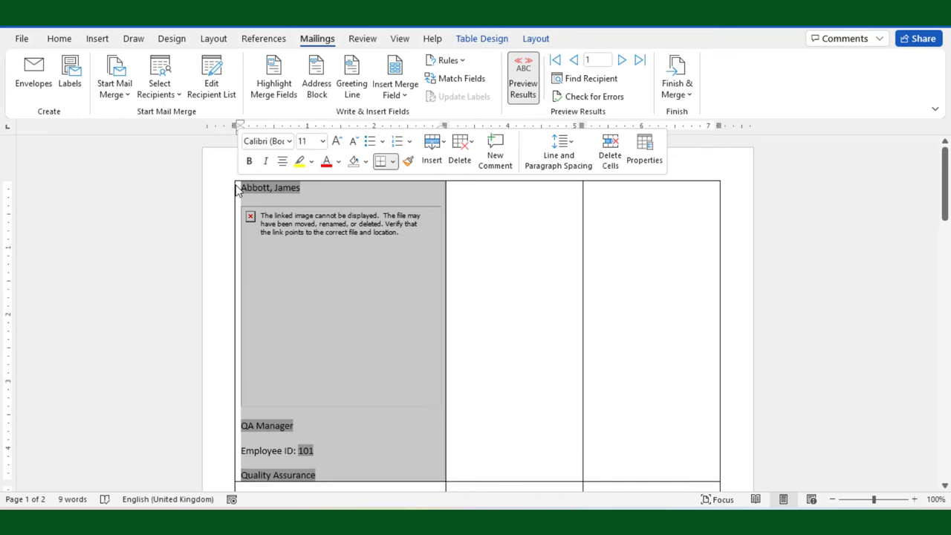
{"action": "left_click", "coordinate": [537, 41]}
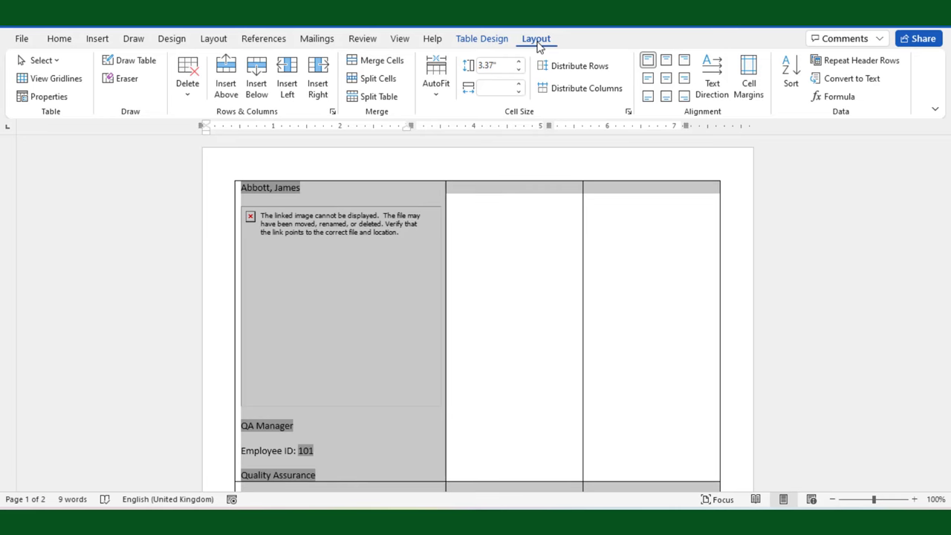
{"action": "left_click", "coordinate": [666, 78]}
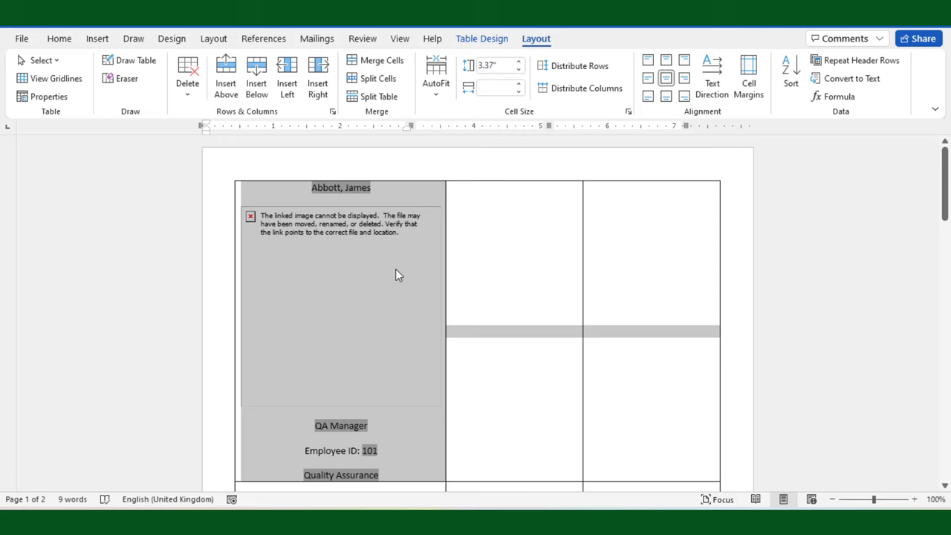
{"action": "left_click", "coordinate": [58, 40]}
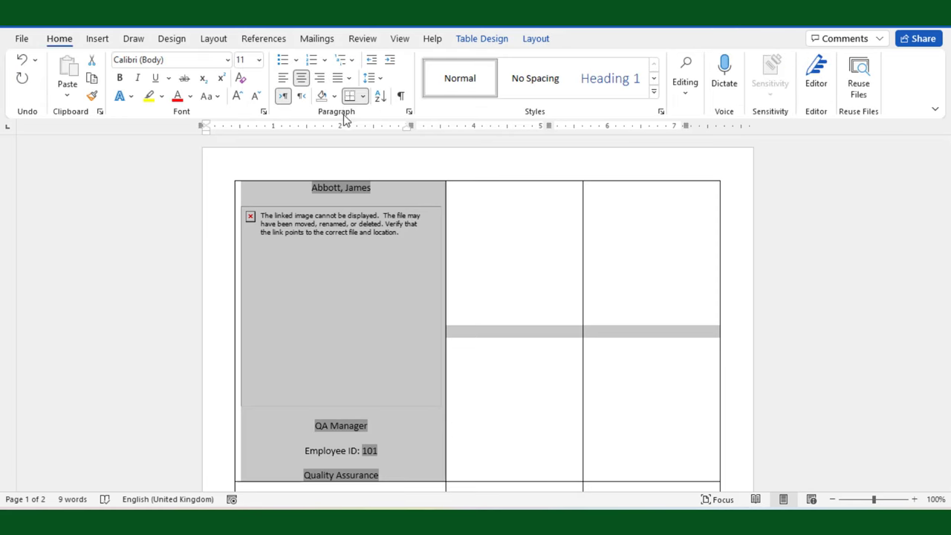
{"action": "left_click", "coordinate": [381, 79]}
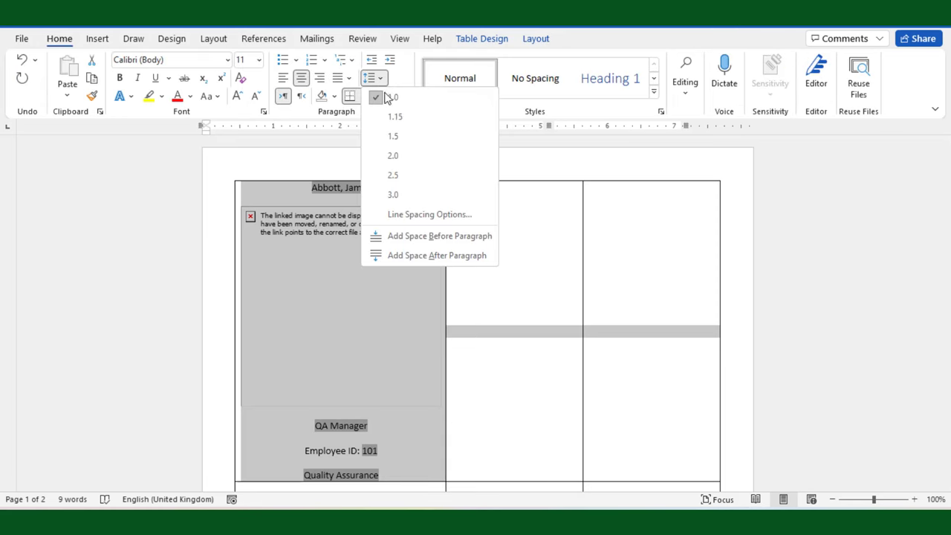
{"action": "left_click", "coordinate": [393, 136]}
- Shrink the first card's picture placeholder so the card fits its cell
{"action": "left_click", "coordinate": [387, 299]}
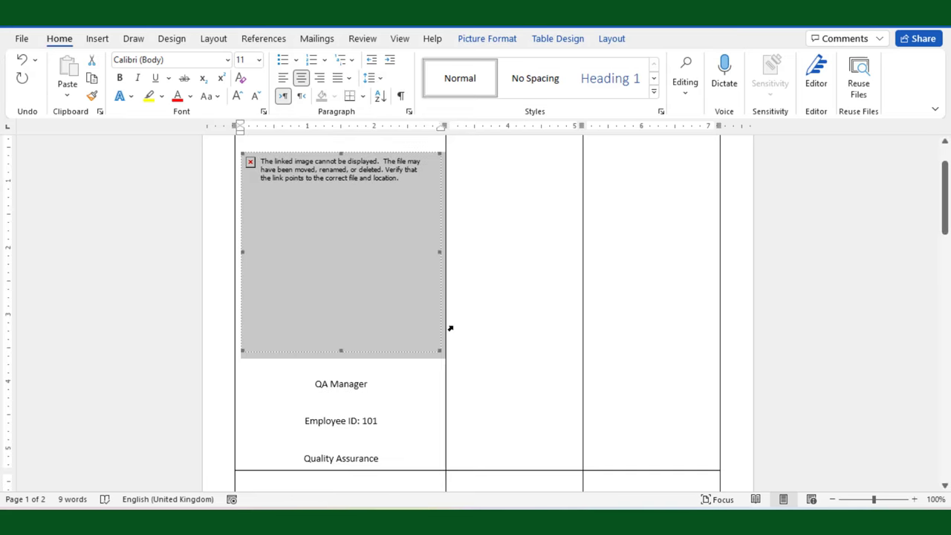
{"action": "left_click", "coordinate": [450, 327]}
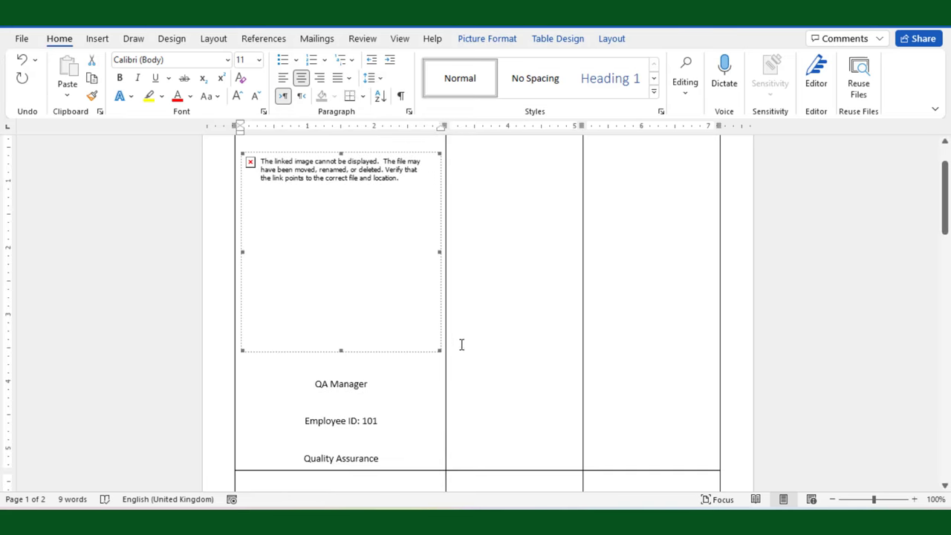
{"action": "left_click_drag", "start_coordinate": [422, 337], "coordinate": [318, 233]}
{"action": "scroll", "coordinate": [364, 286], "scroll_direction": "up", "scroll_amount": 2}
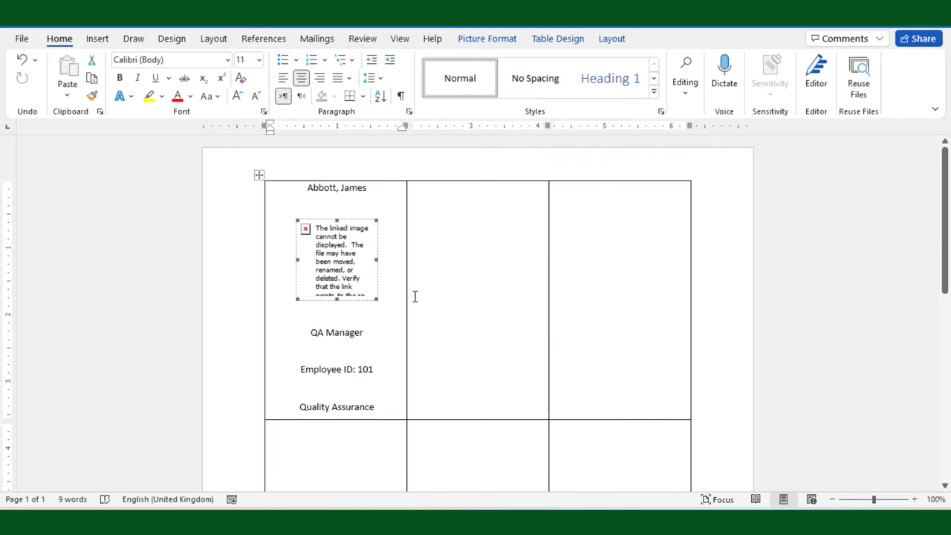
{"action": "left_click", "coordinate": [361, 332]}
{"action": "left_click_drag", "start_coordinate": [307, 187], "coordinate": [367, 187]}
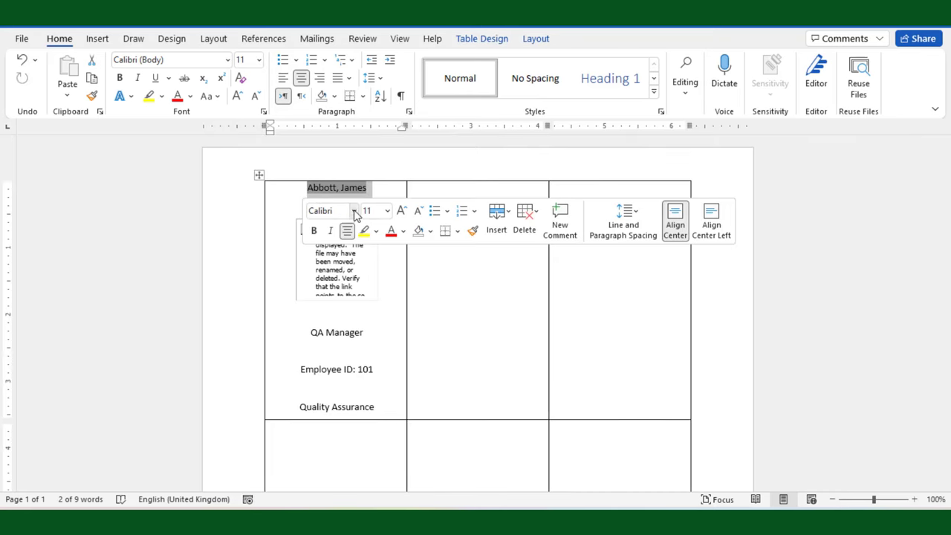
{"action": "left_click", "coordinate": [354, 211]}
{"action": "scroll", "coordinate": [371, 320], "scroll_direction": "down", "scroll_amount": 1}
{"action": "left_click", "coordinate": [361, 295]}
{"action": "left_click", "coordinate": [315, 235]}
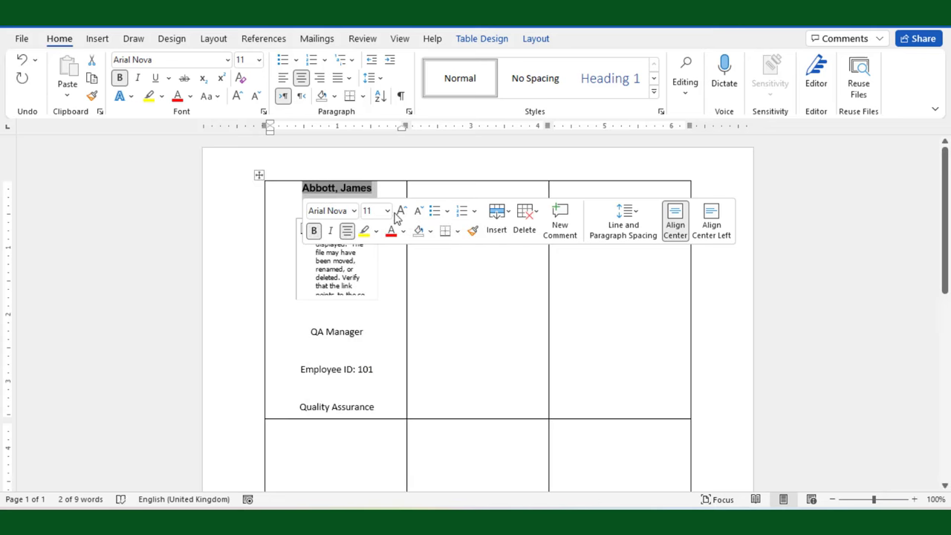
{"action": "left_click", "coordinate": [400, 211]}
- Make the QA Manager line bold, larger and dark red
{"action": "triple_click", "coordinate": [369, 334]}
{"action": "left_click", "coordinate": [321, 309]}
{"action": "left_click", "coordinate": [408, 290]}
{"action": "left_click", "coordinate": [408, 289]}
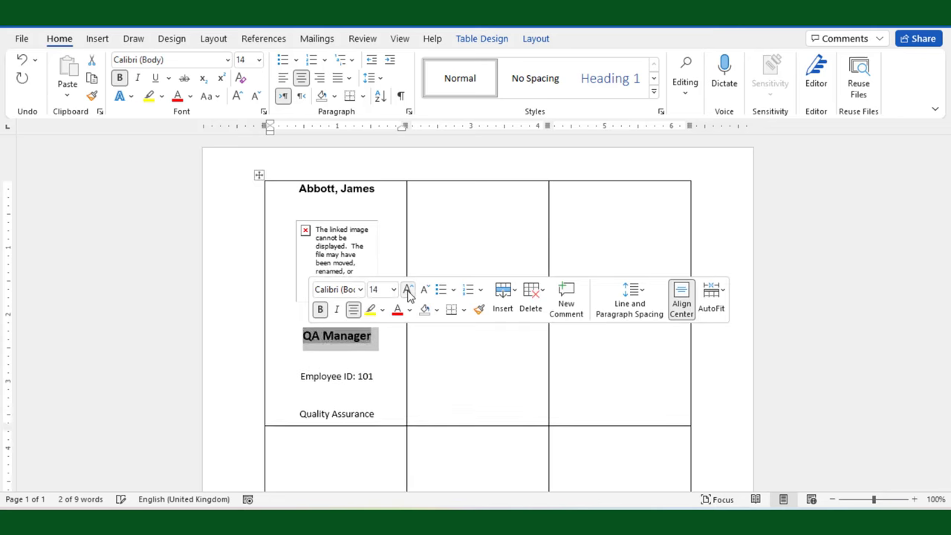
{"action": "left_click", "coordinate": [410, 310]}
{"action": "left_click", "coordinate": [397, 250]}
- Set the Employee ID: 101 line to bold Arial Nova
{"action": "left_click_drag", "start_coordinate": [375, 376], "coordinate": [300, 376]}
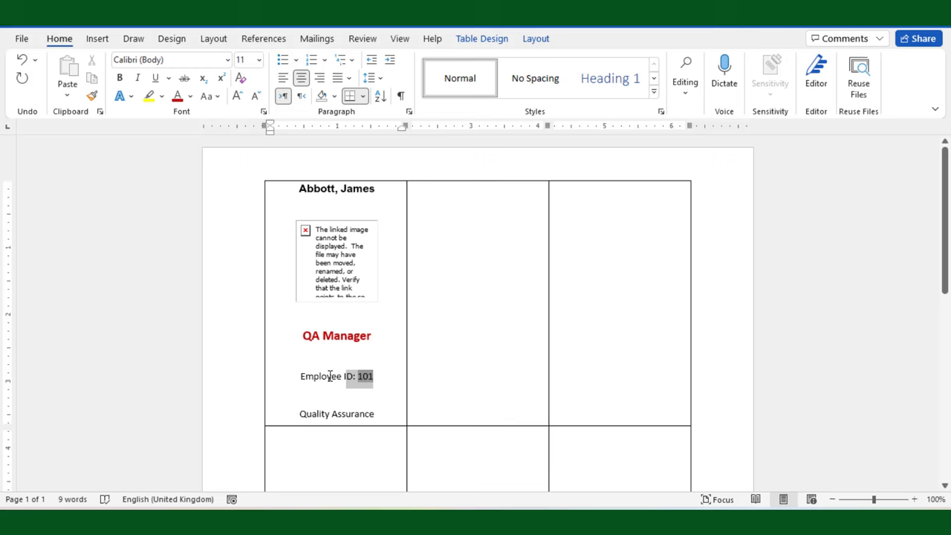
{"action": "left_click", "coordinate": [309, 351]}
{"action": "left_click", "coordinate": [329, 330]}
{"action": "left_click", "coordinate": [350, 123]}
- Make the Quality Assurance department line bold to match the rest of the card
{"action": "left_click_drag", "start_coordinate": [299, 413], "coordinate": [374, 413]}
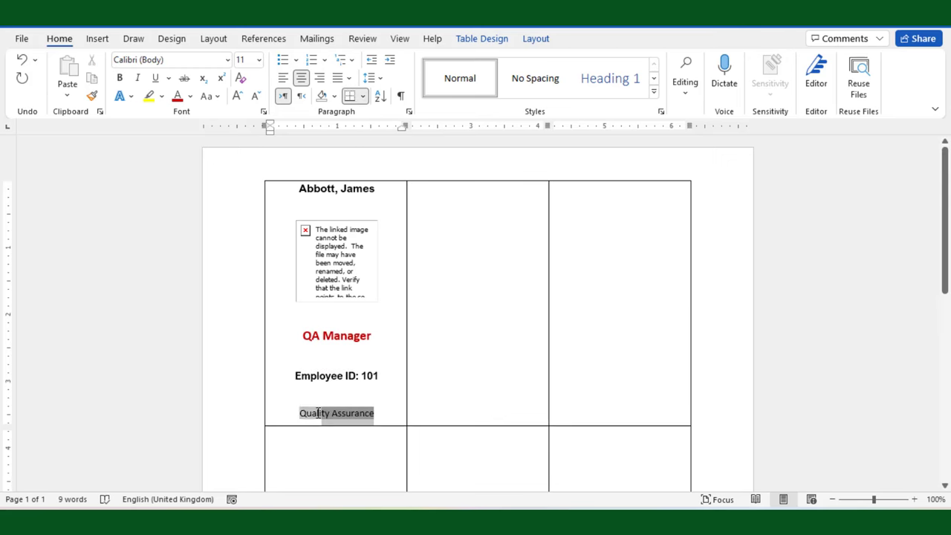
{"action": "left_click", "coordinate": [384, 367]}
{"action": "left_click", "coordinate": [371, 176]}
{"action": "left_click", "coordinate": [310, 387]}
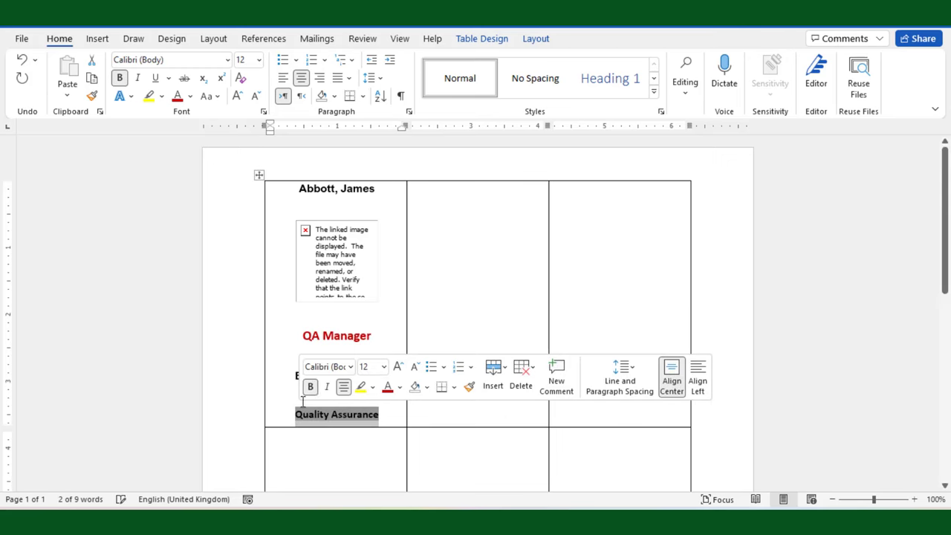
{"action": "left_click", "coordinate": [314, 356]}
{"action": "left_click", "coordinate": [403, 378]}
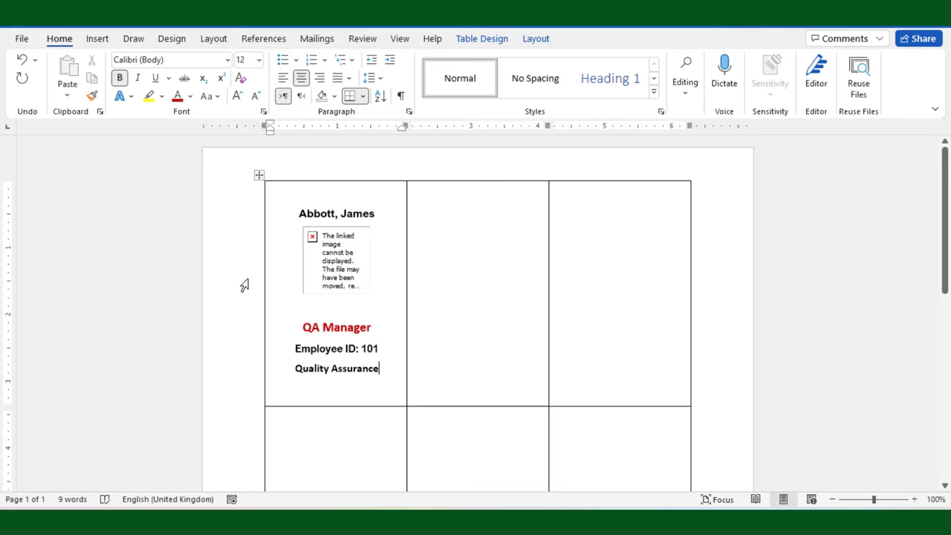
- Open the header area above the card table and scroll to review the page
{"action": "double_click", "coordinate": [273, 157]}
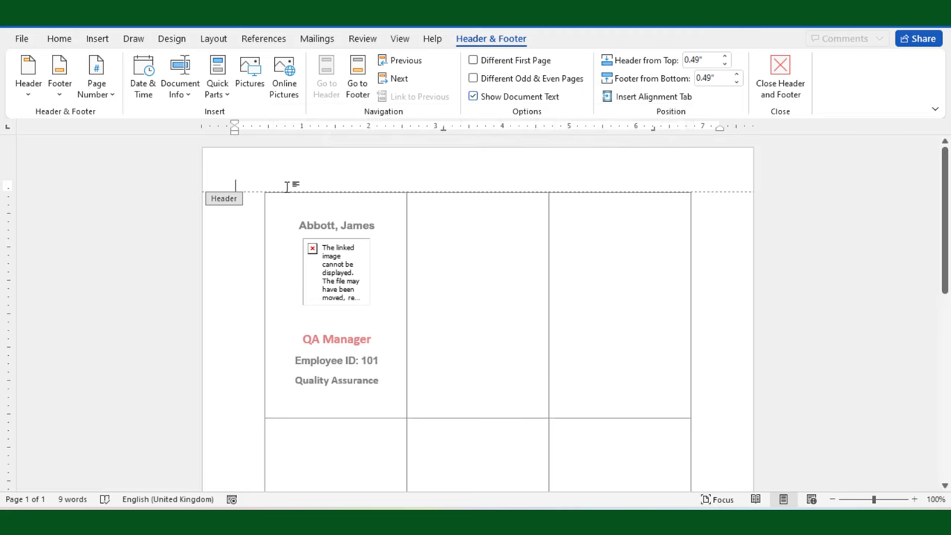
{"action": "scroll", "coordinate": [292, 184], "scroll_direction": "up", "scroll_amount": 1}
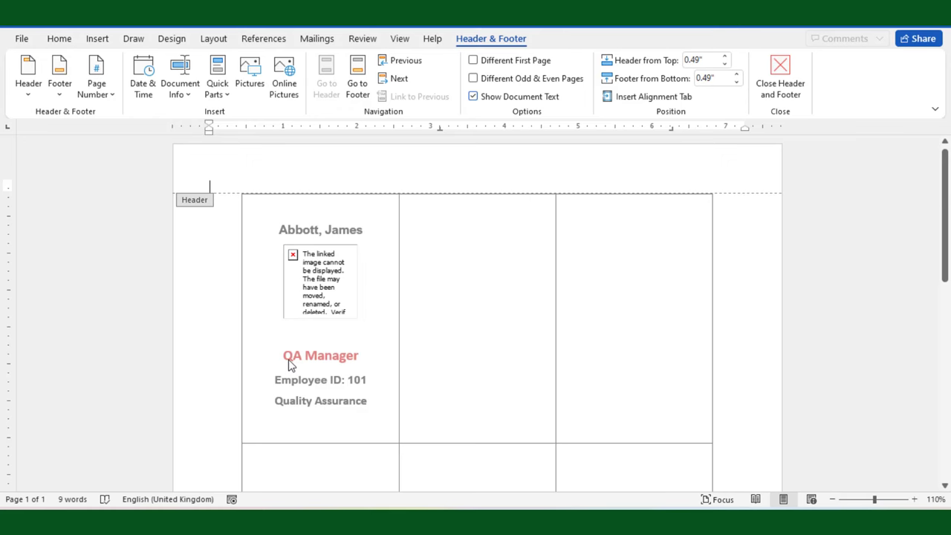
{"action": "scroll", "coordinate": [404, 328], "scroll_direction": "down", "scroll_amount": 3}
{"action": "scroll", "coordinate": [405, 333], "scroll_direction": "down", "scroll_amount": 5}
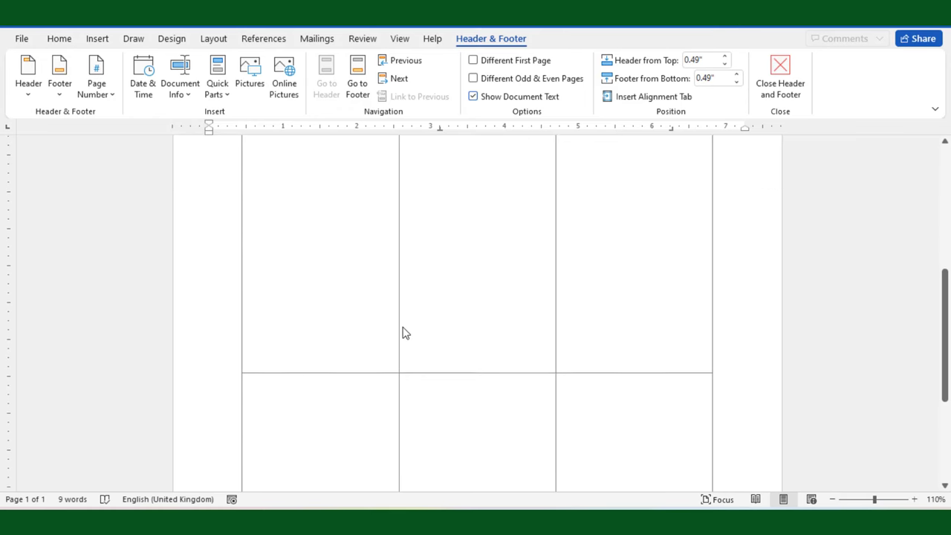
{"action": "scroll", "coordinate": [405, 333], "scroll_direction": "down", "scroll_amount": 5}
{"action": "scroll", "coordinate": [405, 333], "scroll_direction": "up", "scroll_amount": 5}
{"action": "scroll", "coordinate": [406, 333], "scroll_direction": "up", "scroll_amount": 2}
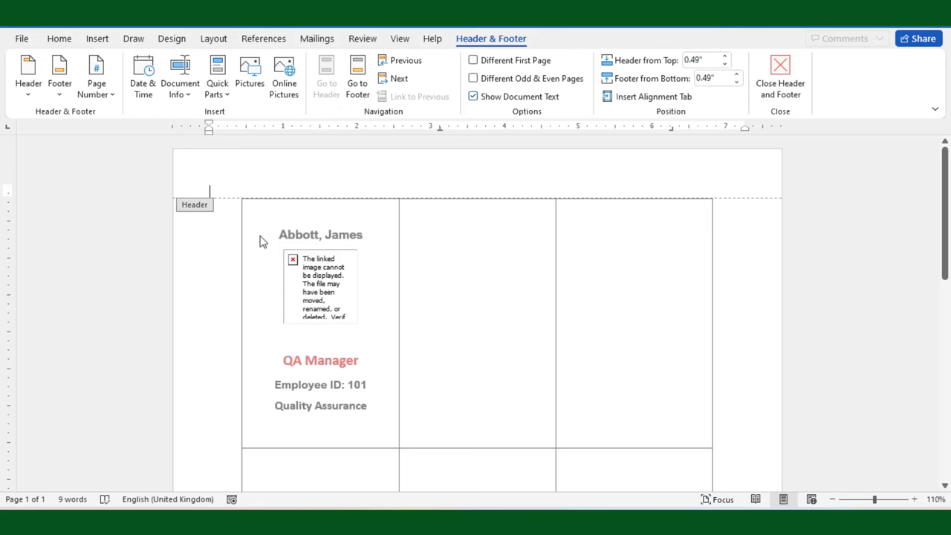
- Draw a card-sized rectangle over the first cell, 53.98 mm wide, with a dark blue gradient fill
{"action": "left_click", "coordinate": [98, 38]}
{"action": "left_click", "coordinate": [215, 66]}
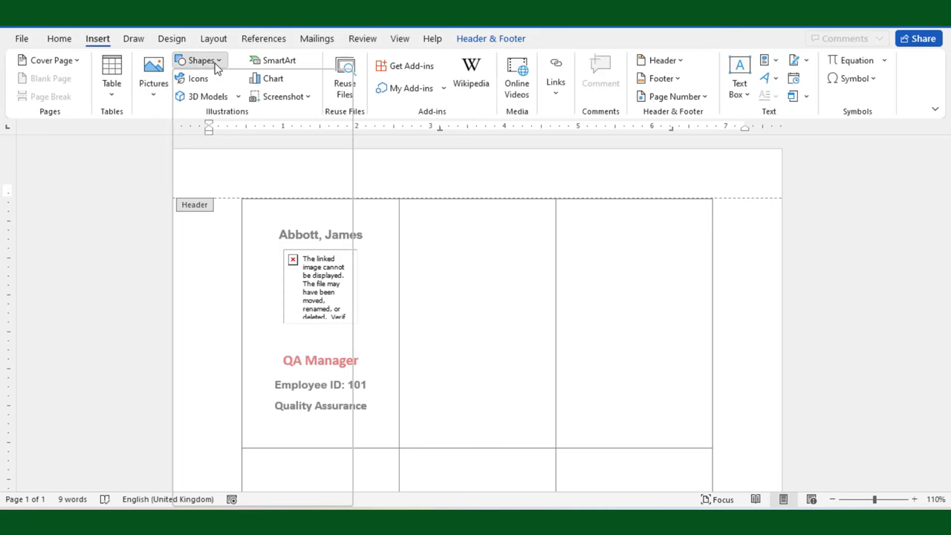
{"action": "left_click", "coordinate": [183, 191]}
{"action": "left_click_drag", "start_coordinate": [243, 200], "coordinate": [399, 448]}
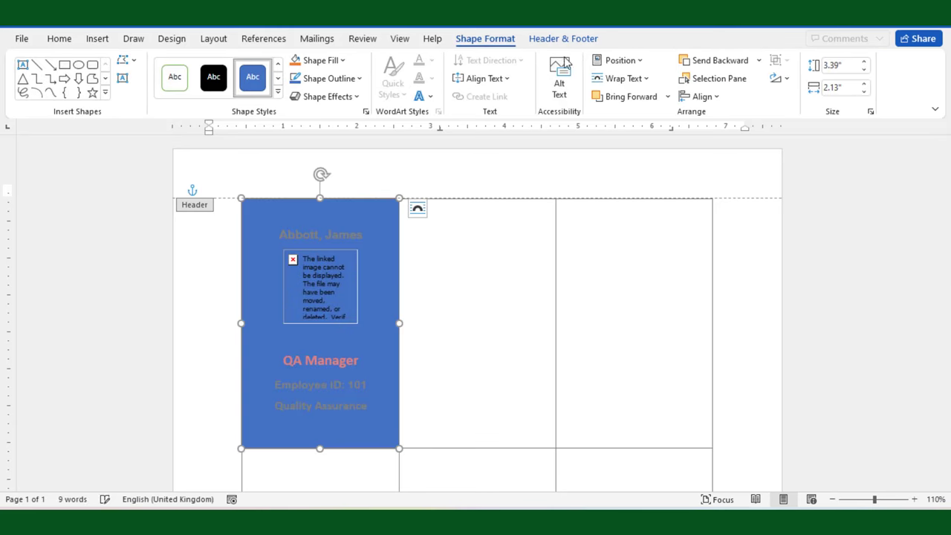
{"action": "left_click", "coordinate": [838, 66]}
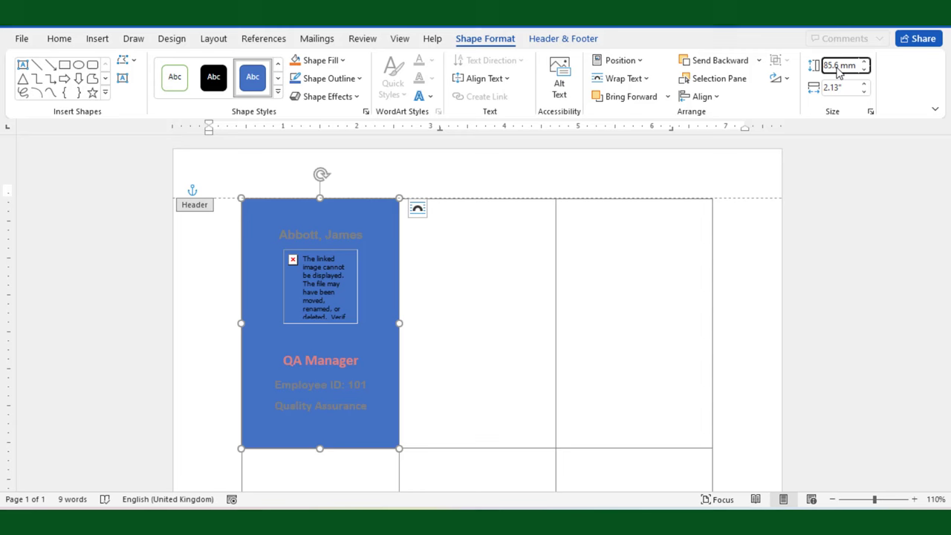
{"action": "key", "text": "Tab"}
{"action": "type", "text": "53.98 mm"}
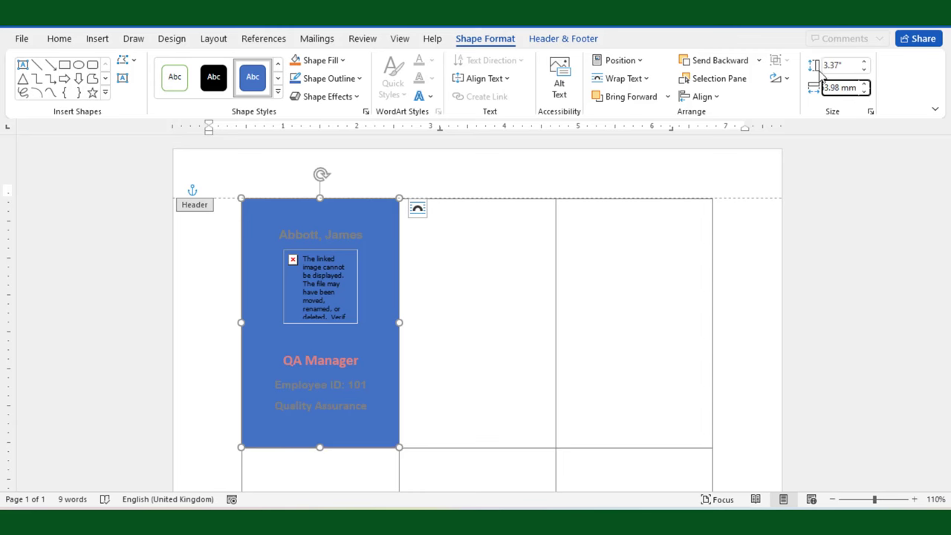
{"action": "key", "text": "Return"}
{"action": "left_click", "coordinate": [342, 60]}
{"action": "left_click", "coordinate": [455, 392]}
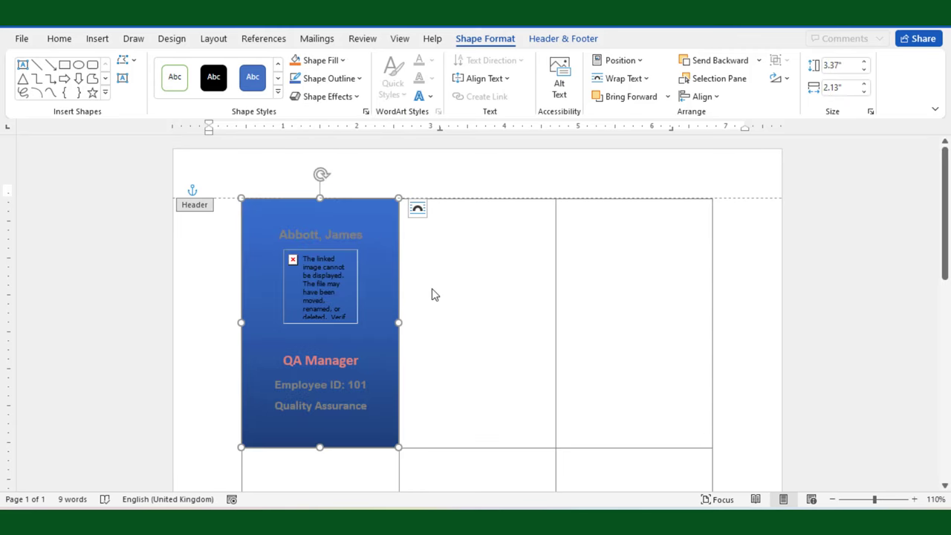
- Add a white inner panel and an outlined rounded photo box over the picture
{"action": "left_click", "coordinate": [93, 65]}
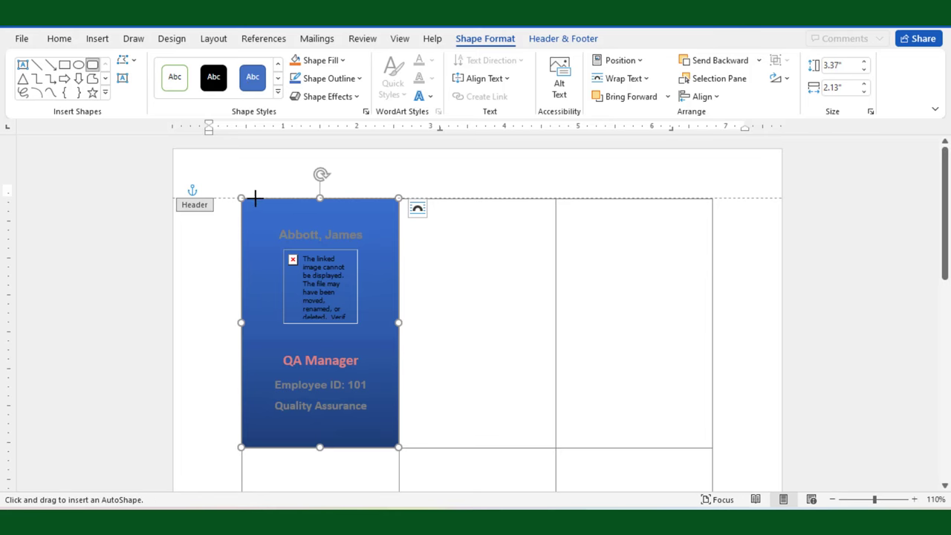
{"action": "left_click_drag", "start_coordinate": [255, 197], "coordinate": [386, 424]}
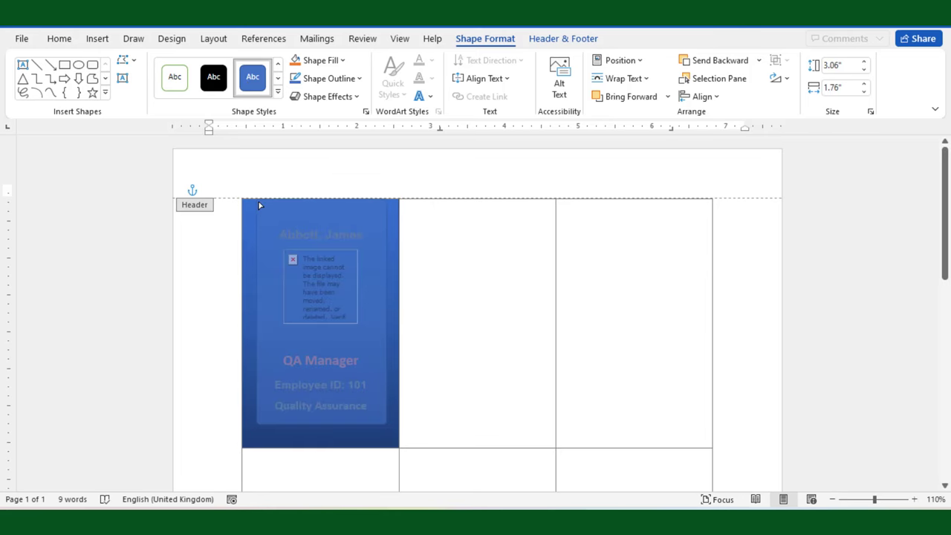
{"action": "left_click", "coordinate": [321, 60]}
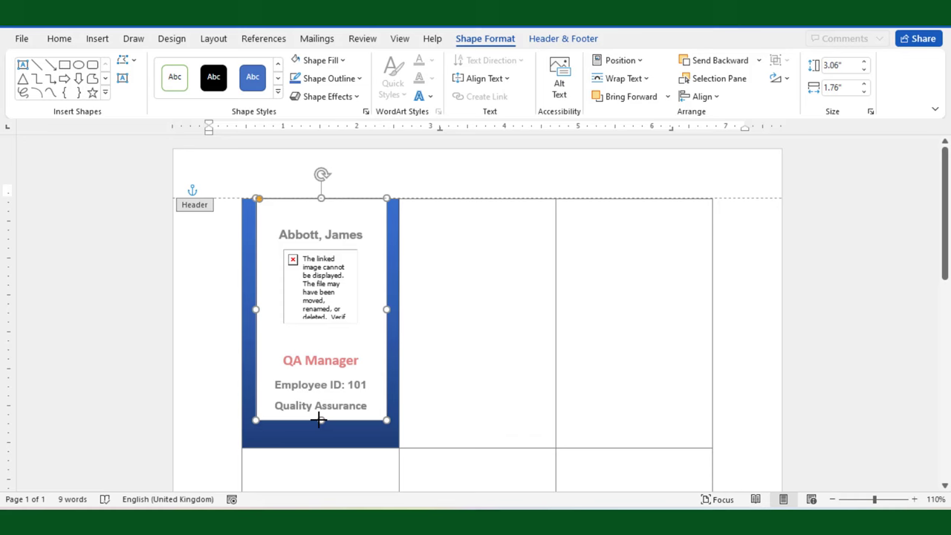
{"action": "left_click", "coordinate": [92, 65]}
{"action": "left_click_drag", "start_coordinate": [279, 257], "coordinate": [362, 320]}
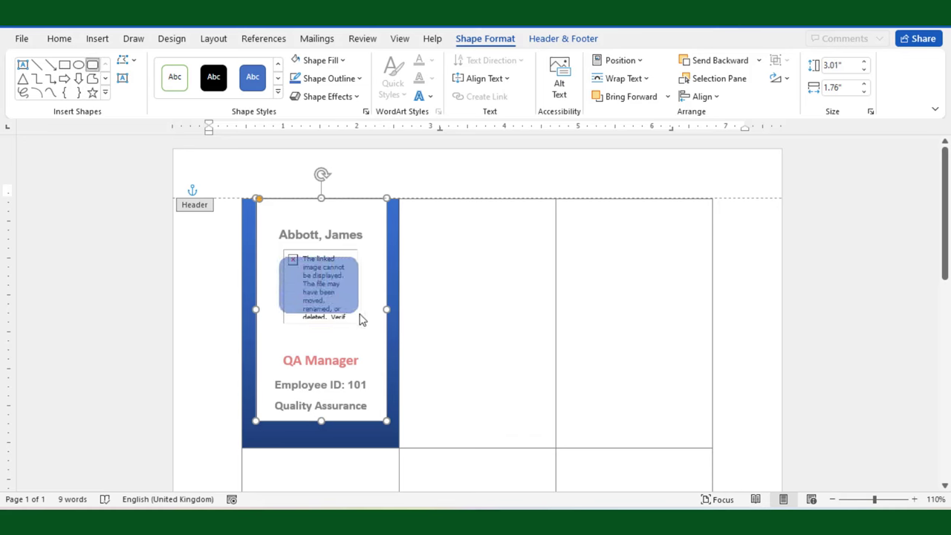
{"action": "left_click", "coordinate": [331, 78]}
{"action": "left_click", "coordinate": [329, 239]}
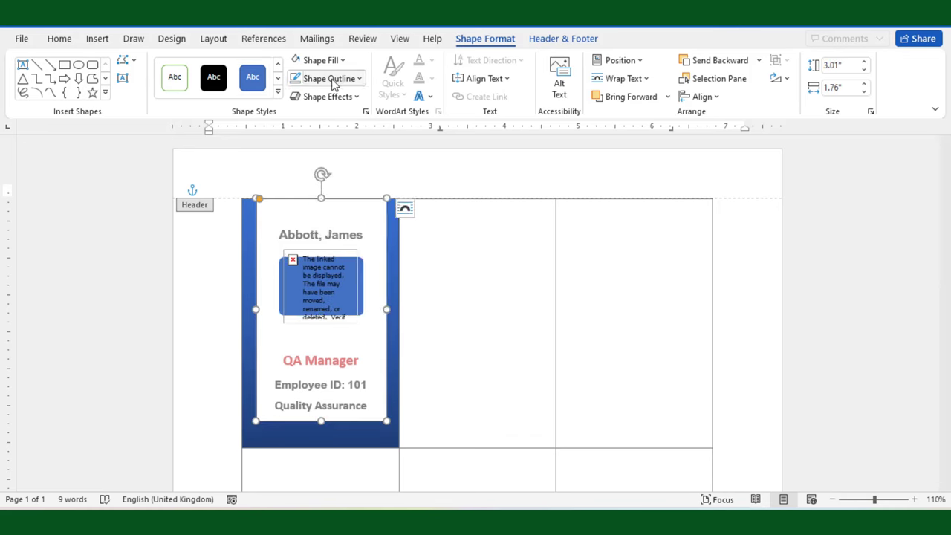
- Select the outer card, inner panel and photo box together
{"action": "left_click", "coordinate": [252, 246]}
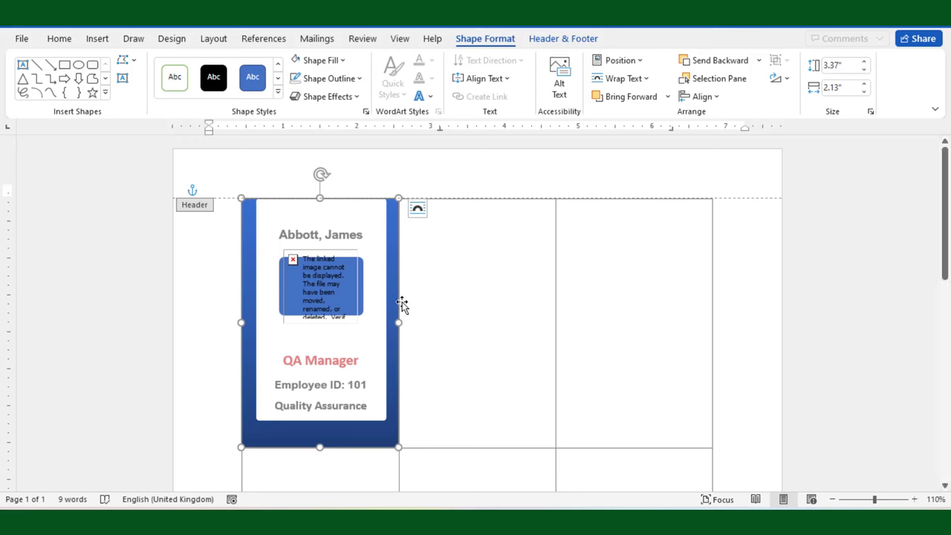
{"action": "left_click", "coordinate": [316, 387]}
{"action": "left_click", "coordinate": [357, 297]}
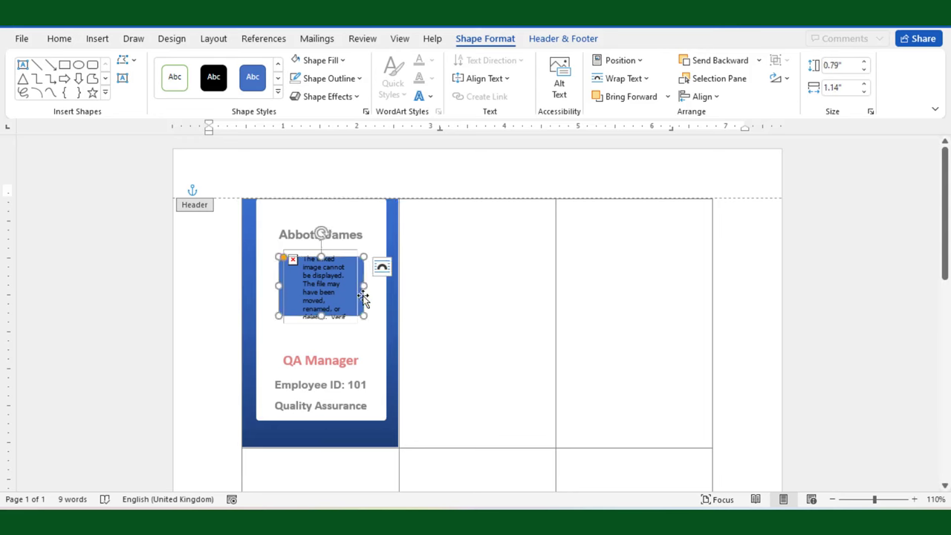
{"action": "left_click", "coordinate": [395, 342]}
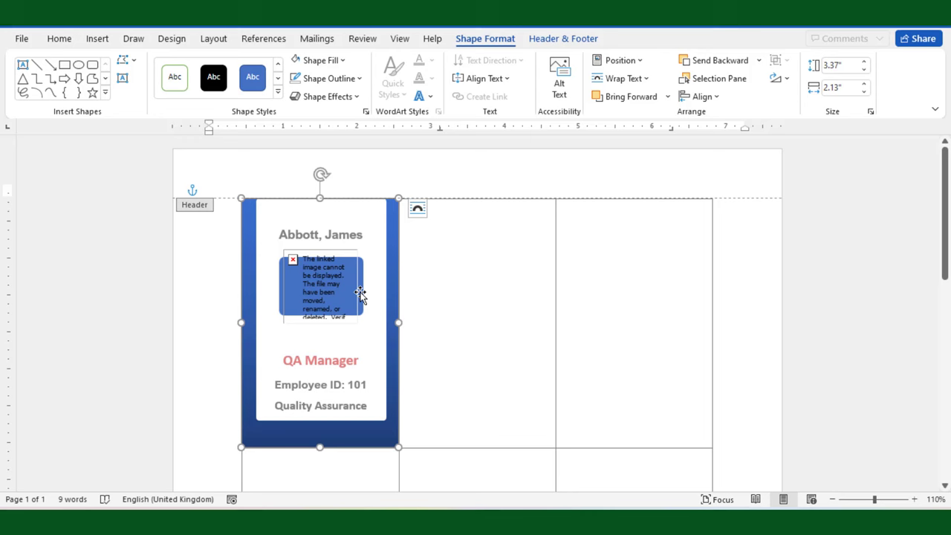
{"action": "key", "text": "ctrl+a"}
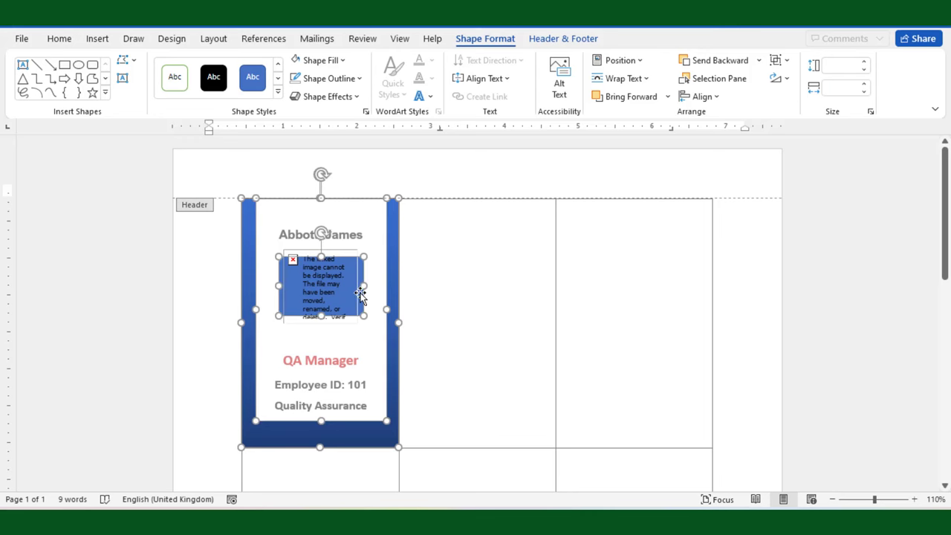
- Duplicate the three-shape card design into the other eight table cells
{"action": "left_click", "coordinate": [363, 293], "text": "ctrl"}
{"action": "left_click", "coordinate": [362, 295], "text": "ctrl"}
{"action": "left_click_drag", "start_coordinate": [398, 392], "coordinate": [549, 386], "text": "ctrl+shift"}
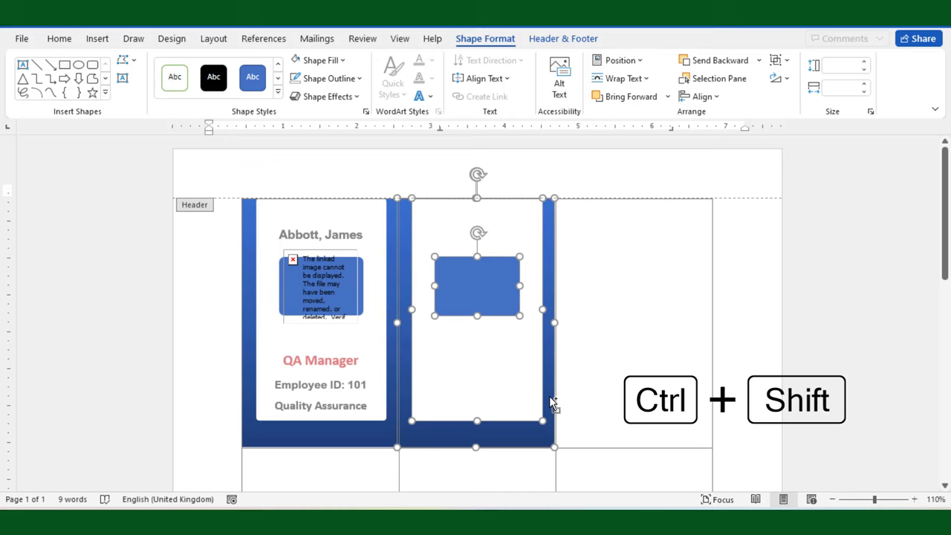
{"action": "left_click_drag", "start_coordinate": [549, 390], "coordinate": [691, 401], "text": "ctrl+shift"}
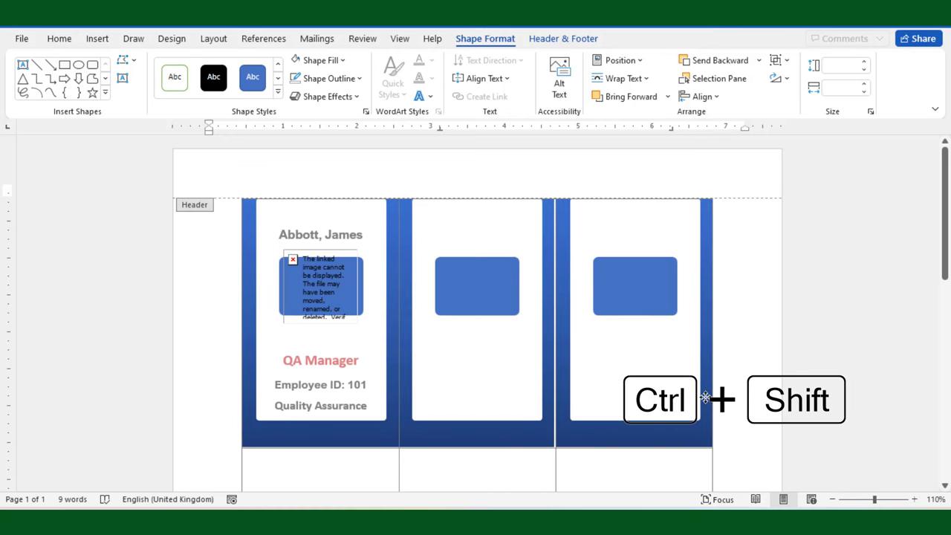
{"action": "scroll", "coordinate": [691, 402], "scroll_direction": "down", "scroll_amount": 3}
{"action": "mouse_move", "coordinate": [605, 279]}
{"action": "left_mouse_down", "text": "ctrl+shift"}
{"action": "mouse_move", "coordinate": [637, 434]}
{"action": "mouse_move", "coordinate": [449, 399]}
{"action": "mouse_move", "coordinate": [251, 417]}
{"action": "left_mouse_up", "text": "ctrl+shift"}
{"action": "scroll", "coordinate": [433, 405], "scroll_direction": "up", "scroll_amount": 3}
{"action": "scroll", "coordinate": [433, 405], "scroll_direction": "down", "scroll_amount": 5}
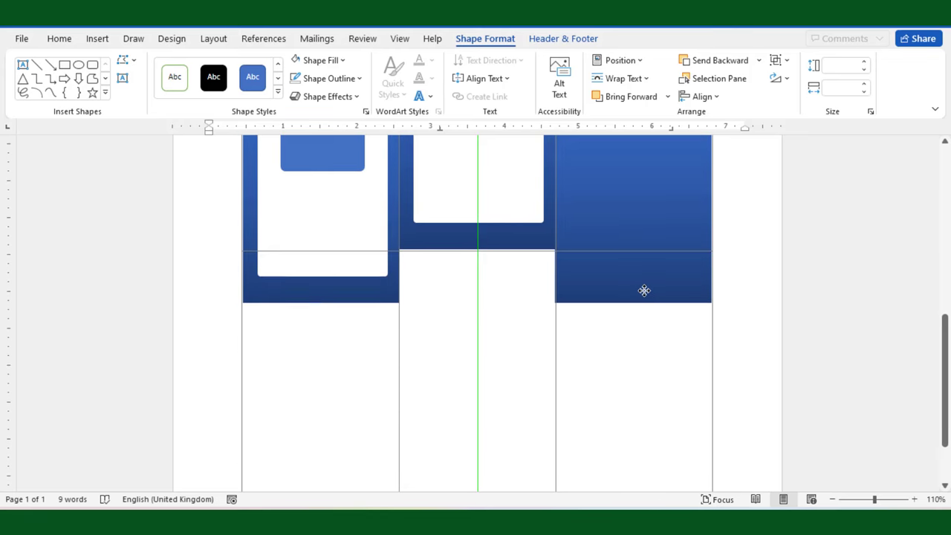
{"action": "scroll", "coordinate": [644, 289], "scroll_direction": "up", "scroll_amount": 1}
{"action": "mouse_move", "coordinate": [356, 337]}
{"action": "left_mouse_down", "text": "ctrl+shift"}
{"action": "mouse_move", "coordinate": [356, 486]}
{"action": "mouse_move", "coordinate": [350, 419]}
{"action": "mouse_move", "coordinate": [544, 397]}
{"action": "mouse_move", "coordinate": [682, 395]}
{"action": "left_mouse_up", "text": "ctrl+shift"}
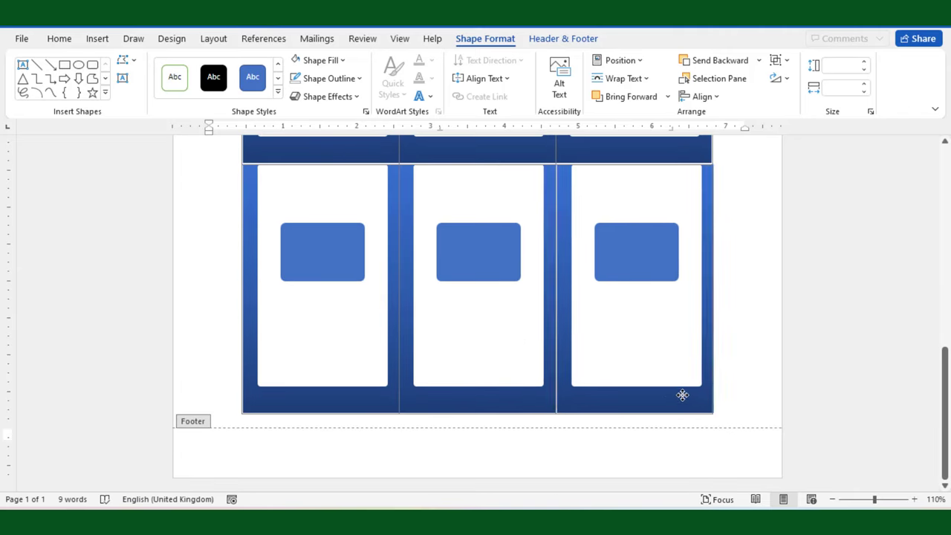
{"action": "scroll", "coordinate": [484, 267], "scroll_direction": "up", "scroll_amount": 10}
{"action": "scroll", "coordinate": [605, 290], "scroll_direction": "up", "scroll_amount": 1}
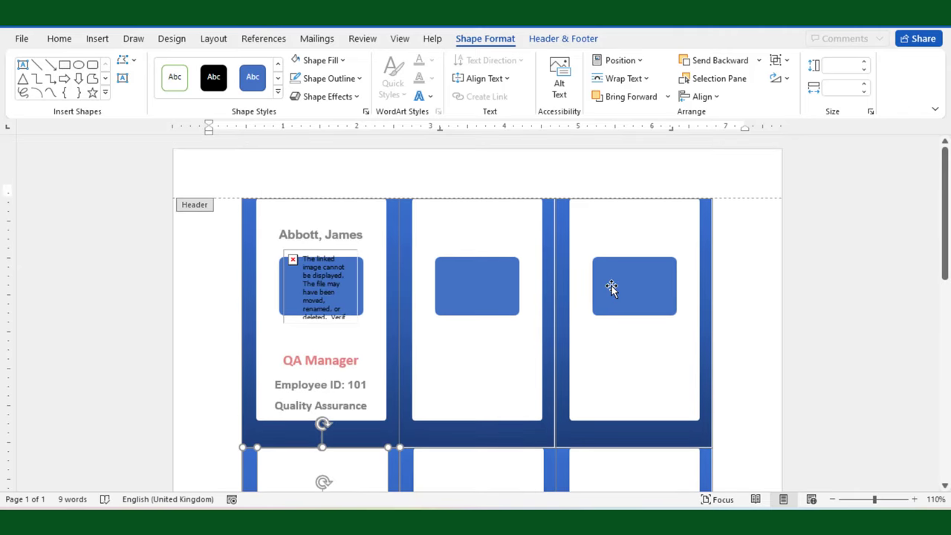
- Leave header editing for the document body and review the faded card backgrounds
{"action": "key", "text": "Escape"}
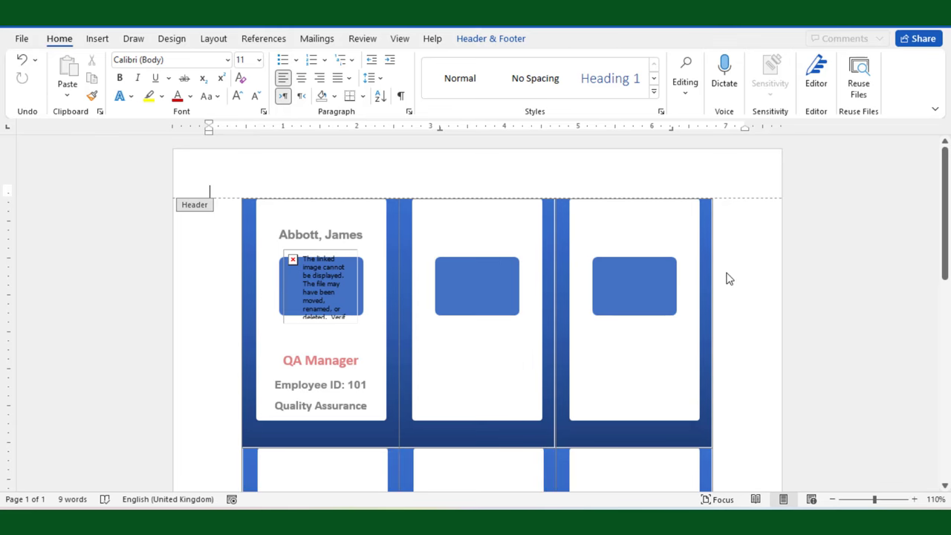
{"action": "double_click", "coordinate": [728, 274]}
{"action": "scroll", "coordinate": [579, 332], "scroll_direction": "down", "scroll_amount": 3}
{"action": "scroll", "coordinate": [580, 336], "scroll_direction": "down", "scroll_amount": 2}
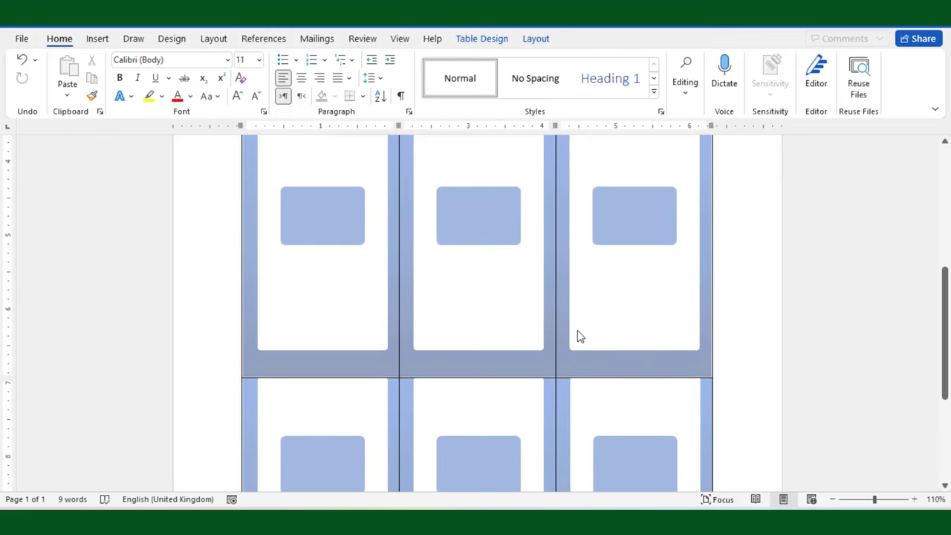
{"action": "scroll", "coordinate": [580, 334], "scroll_direction": "down", "scroll_amount": 3}
{"action": "scroll", "coordinate": [580, 336], "scroll_direction": "up", "scroll_amount": 2}
{"action": "scroll", "coordinate": [576, 345], "scroll_direction": "up", "scroll_amount": 3}
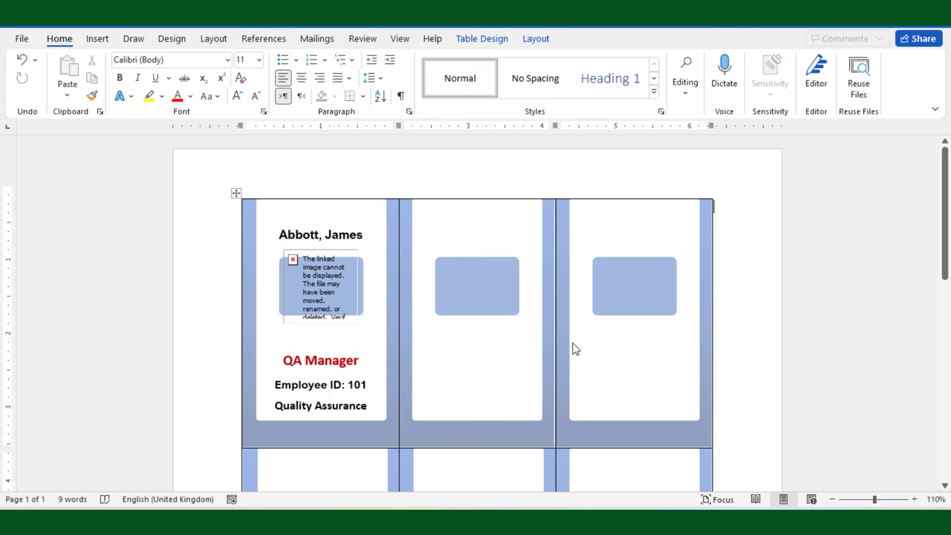
{"action": "scroll", "coordinate": [330, 324], "scroll_direction": "down", "scroll_amount": 1}
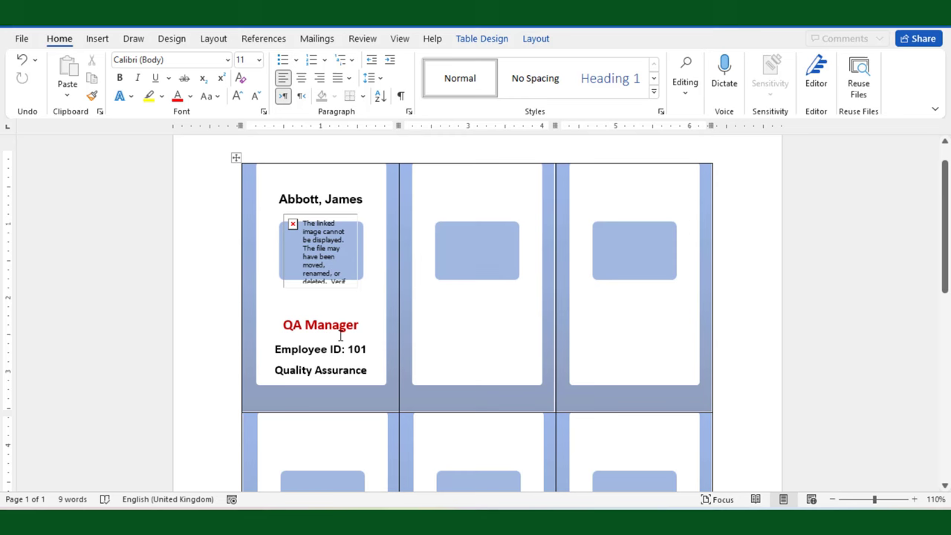
- Copy the first card's contents and paste them into the second and third cards
{"action": "mouse_move", "coordinate": [281, 204]}
{"action": "left_mouse_down"}
{"action": "mouse_move", "coordinate": [350, 365]}
{"action": "mouse_move", "coordinate": [365, 372]}
{"action": "left_mouse_up"}
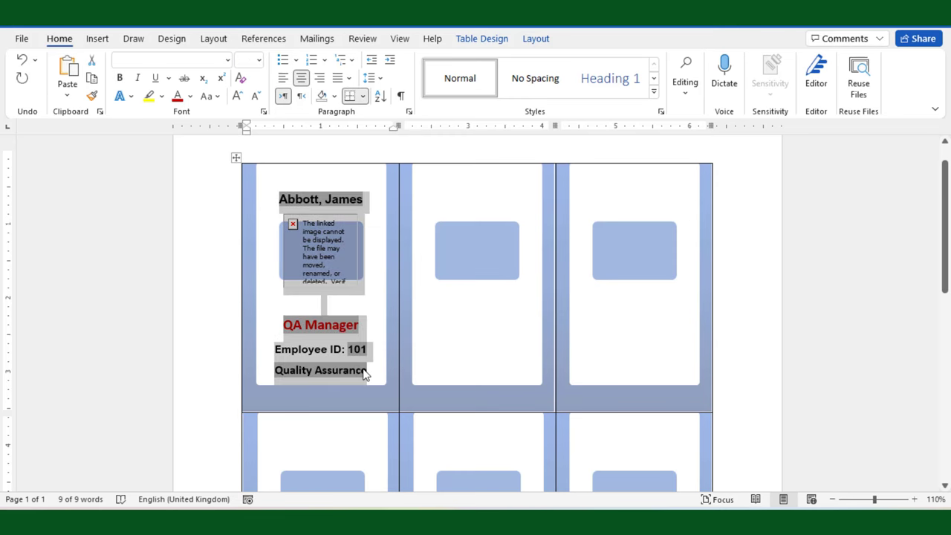
{"action": "left_click", "coordinate": [480, 275]}
{"action": "key", "text": "ctrl+v"}
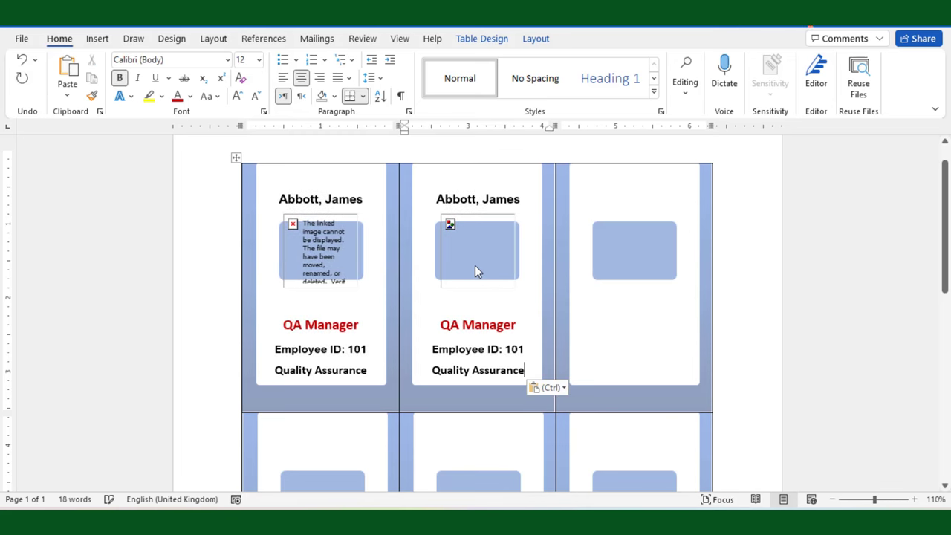
{"action": "left_click", "coordinate": [624, 260]}
{"action": "key", "text": "ctrl+v"}
- Paste the card contents into the remaining empty cards in the lower rows
{"action": "scroll", "coordinate": [632, 280], "scroll_direction": "down", "scroll_amount": 3}
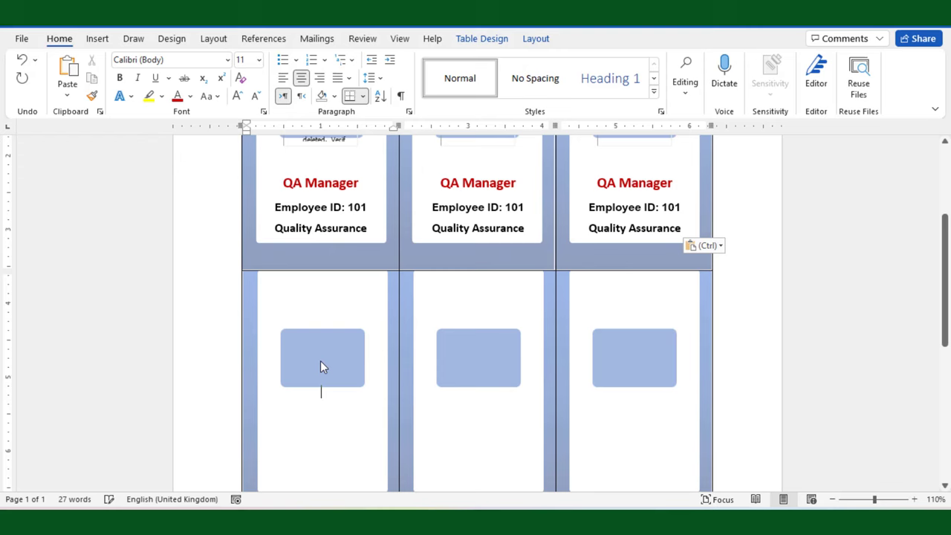
{"action": "left_click", "coordinate": [321, 360]}
{"action": "key", "text": "ctrl+v"}
{"action": "left_click", "coordinate": [474, 376]}
{"action": "left_click", "coordinate": [342, 376]}
{"action": "key", "text": "ctrl+v"}
{"action": "left_click", "coordinate": [479, 379]}
{"action": "key", "text": "ctrl+v"}
{"action": "left_click", "coordinate": [620, 388]}
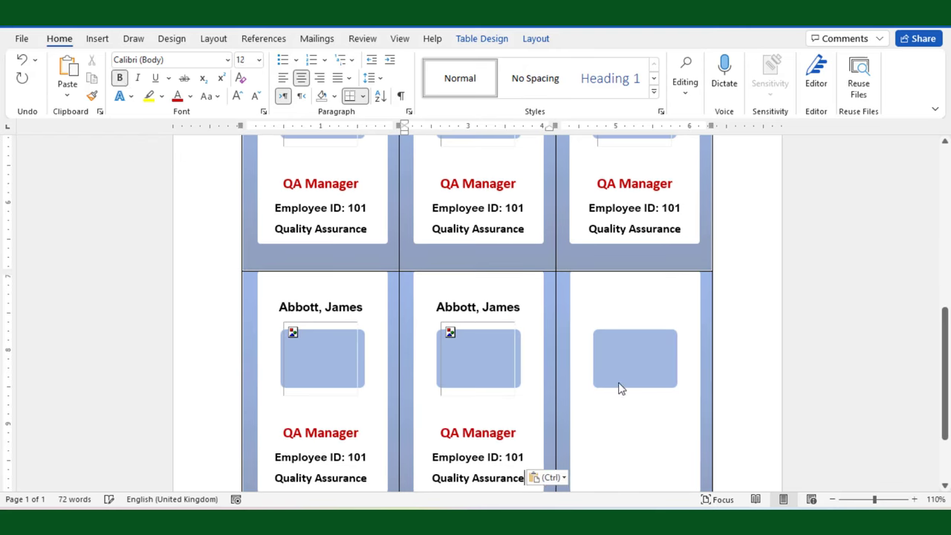
{"action": "key", "text": "ctrl+v"}
{"action": "scroll", "coordinate": [435, 268], "scroll_direction": "up", "scroll_amount": 3}
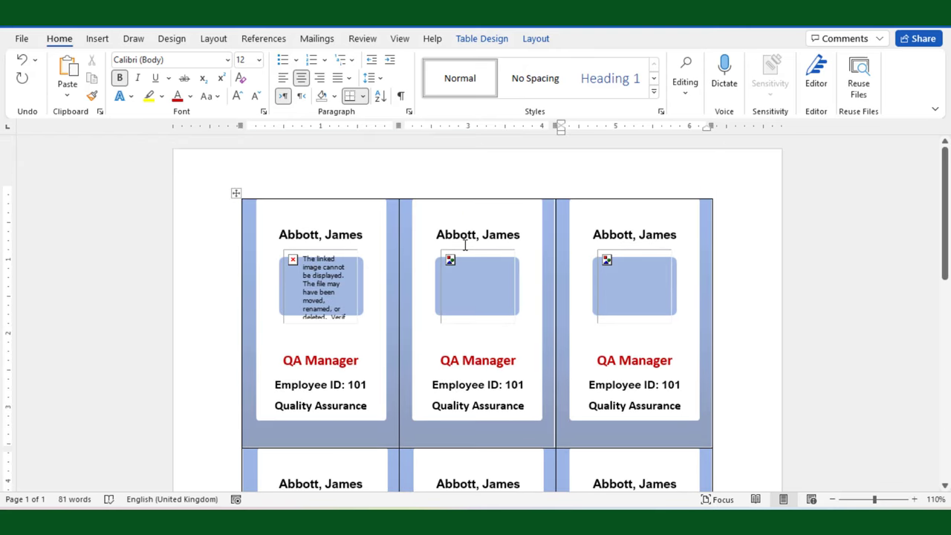
{"action": "scroll", "coordinate": [643, 394], "scroll_direction": "down", "scroll_amount": 2}
{"action": "scroll", "coordinate": [644, 390], "scroll_direction": "down", "scroll_amount": 2}
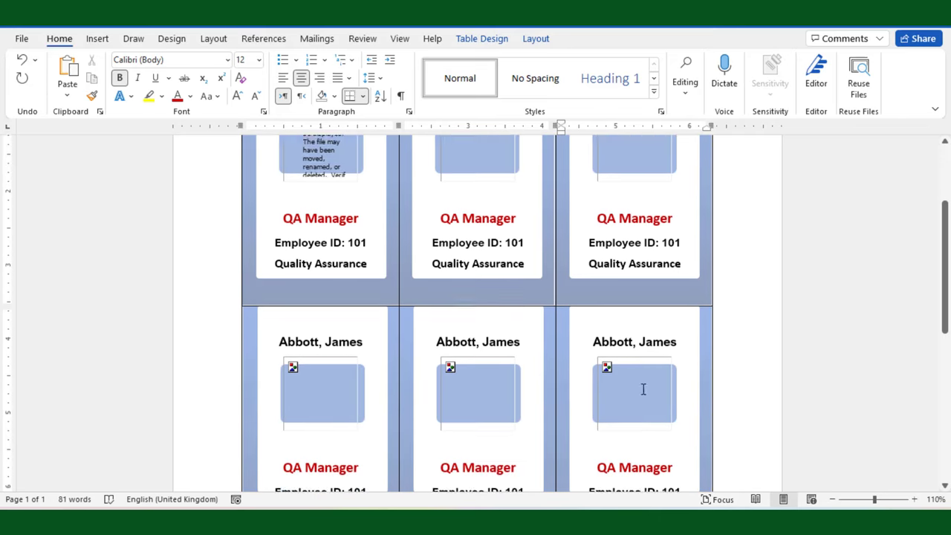
{"action": "scroll", "coordinate": [645, 386], "scroll_direction": "down", "scroll_amount": 1}
{"action": "scroll", "coordinate": [645, 388], "scroll_direction": "up", "scroll_amount": 4}
{"action": "scroll", "coordinate": [645, 387], "scroll_direction": "up", "scroll_amount": 1}
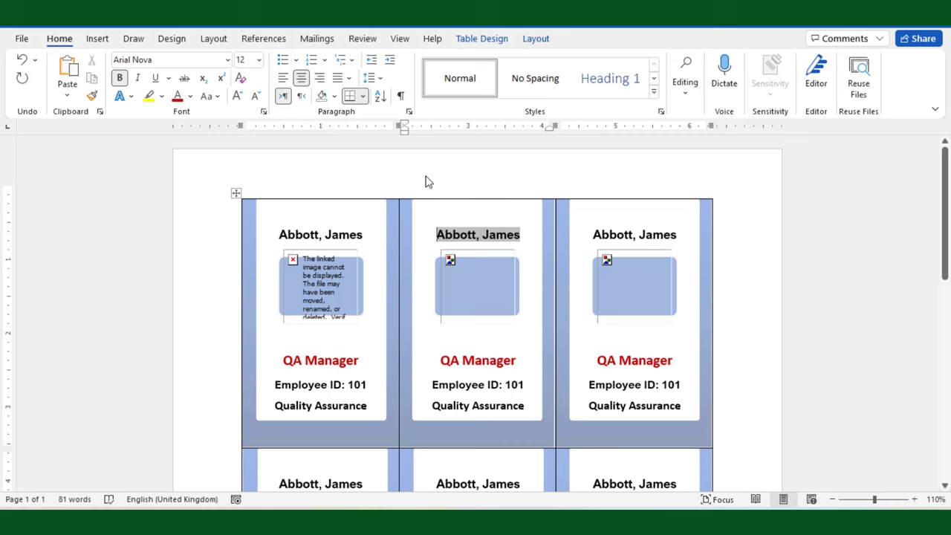
- Insert a Next Record rule at the start of the second and third cards
{"action": "left_click", "coordinate": [321, 41]}
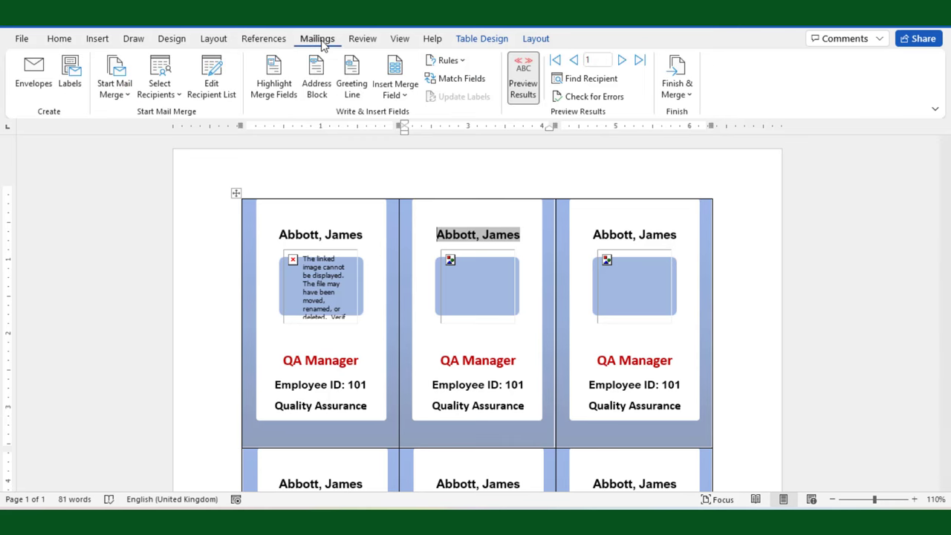
{"action": "left_click", "coordinate": [465, 62]}
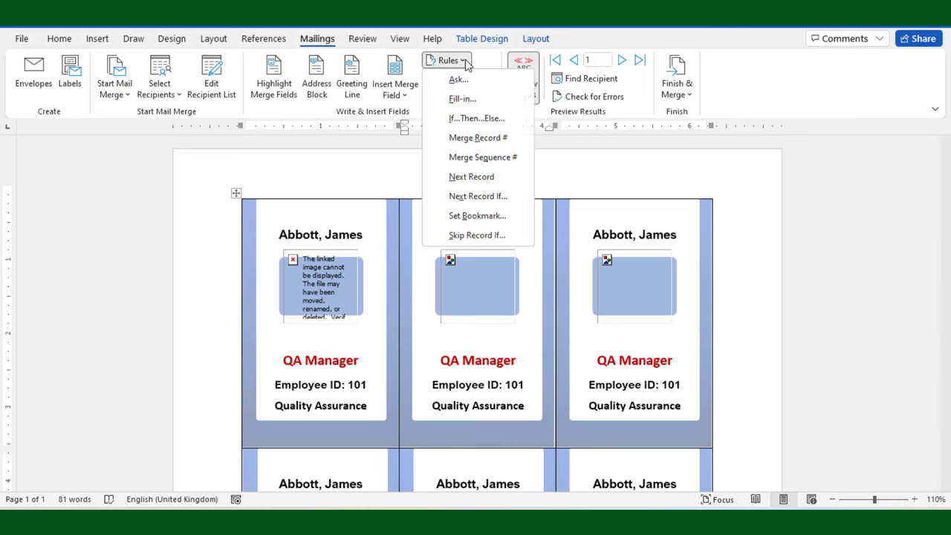
{"action": "left_click", "coordinate": [466, 179]}
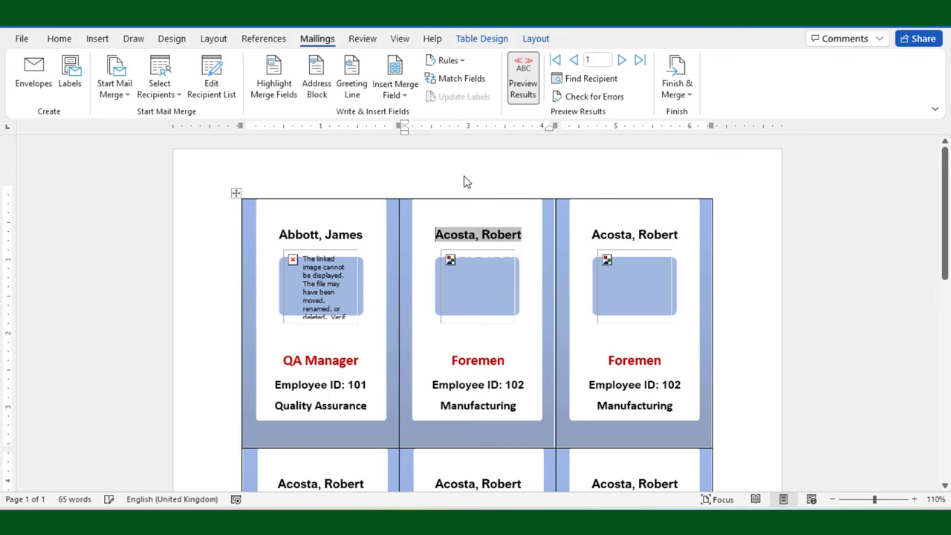
{"action": "left_click", "coordinate": [593, 235]}
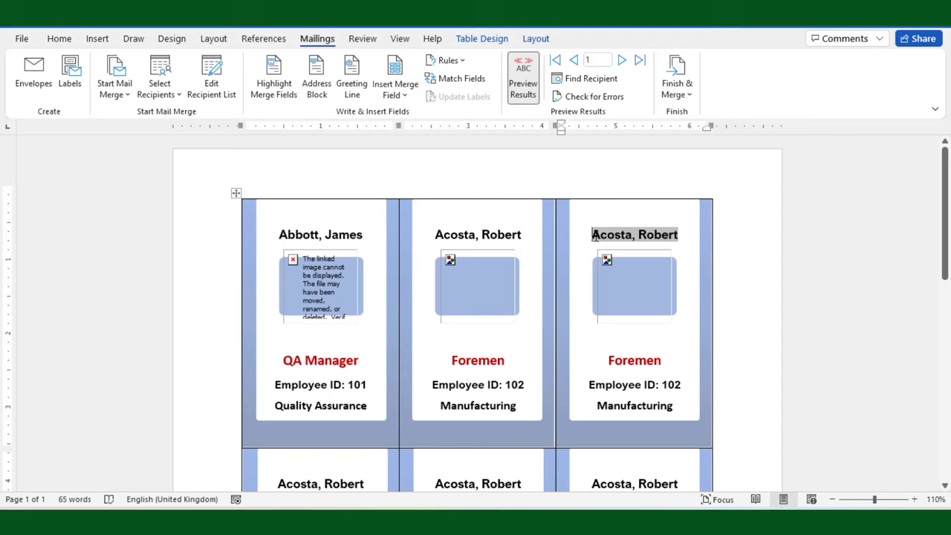
{"action": "left_click", "coordinate": [448, 60]}
{"action": "left_click", "coordinate": [471, 177]}
- Add Next Record rules to the cards in the second row
{"action": "scroll", "coordinate": [319, 298], "scroll_direction": "down", "scroll_amount": 5}
{"action": "left_click", "coordinate": [283, 271]}
{"action": "left_click", "coordinate": [449, 60]}
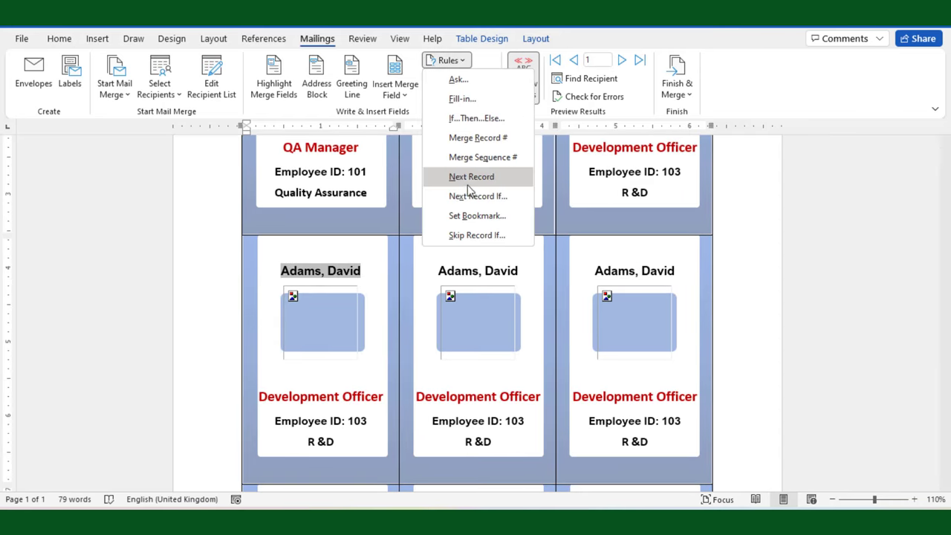
{"action": "left_click", "coordinate": [468, 185]}
{"action": "left_click", "coordinate": [448, 60]}
{"action": "left_click", "coordinate": [466, 177]}
{"action": "left_click", "coordinate": [448, 60]}
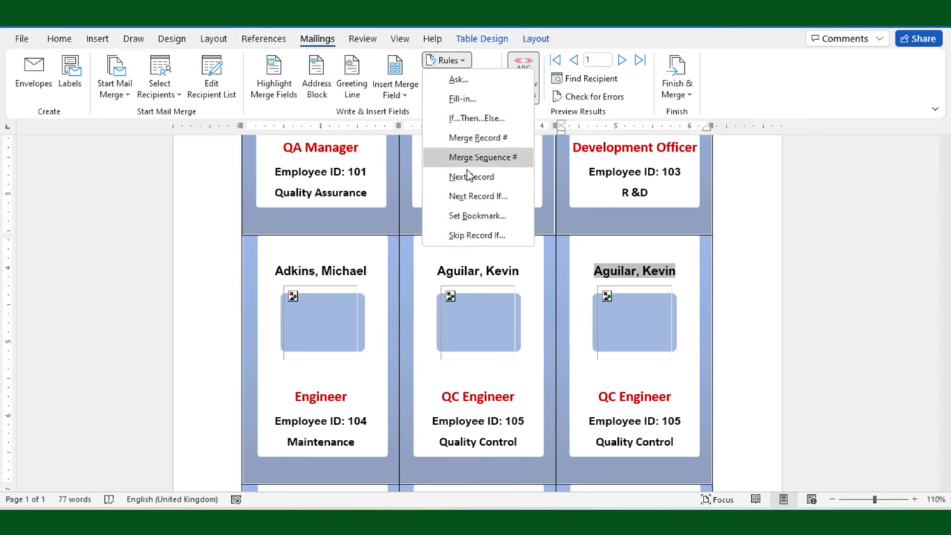
{"action": "left_click", "coordinate": [467, 177]}
{"action": "scroll", "coordinate": [425, 240], "scroll_direction": "down", "scroll_amount": 3}
- Add Next Record rules to the three cards in the third row
{"action": "left_click", "coordinate": [275, 272]}
{"action": "left_click", "coordinate": [449, 60]}
{"action": "left_click", "coordinate": [471, 177]}
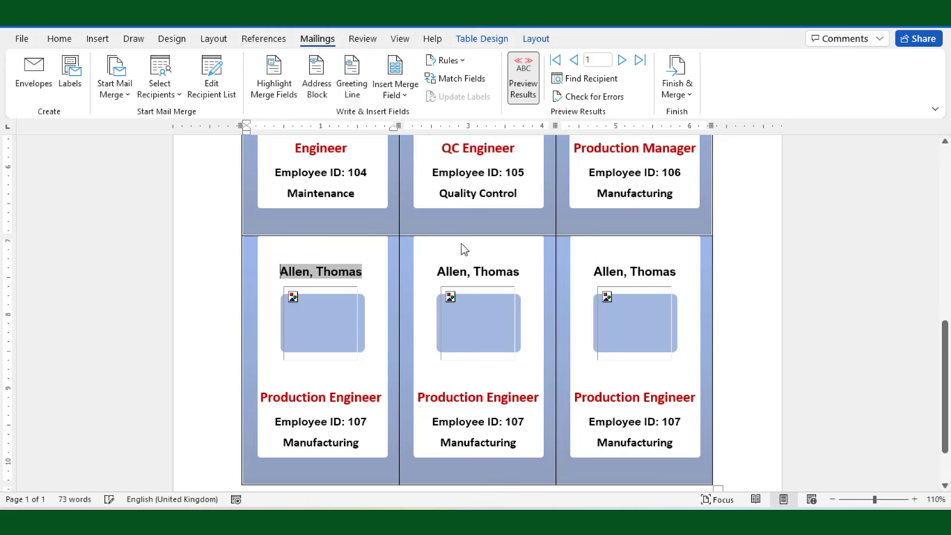
{"action": "left_click", "coordinate": [438, 272]}
{"action": "left_click", "coordinate": [449, 61]}
{"action": "left_click", "coordinate": [471, 177]}
{"action": "left_click", "coordinate": [589, 271]}
{"action": "left_click", "coordinate": [449, 60]}
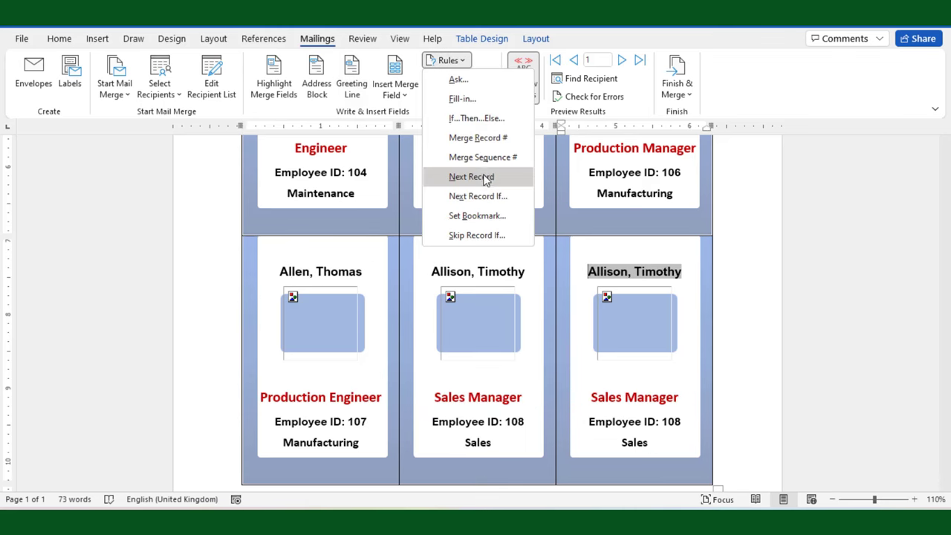
{"action": "left_click", "coordinate": [487, 179]}
{"action": "scroll", "coordinate": [516, 316], "scroll_direction": "up", "scroll_amount": 4}
{"action": "scroll", "coordinate": [517, 315], "scroll_direction": "up", "scroll_amount": 2}
{"action": "scroll", "coordinate": [517, 316], "scroll_direction": "up", "scroll_amount": 1}
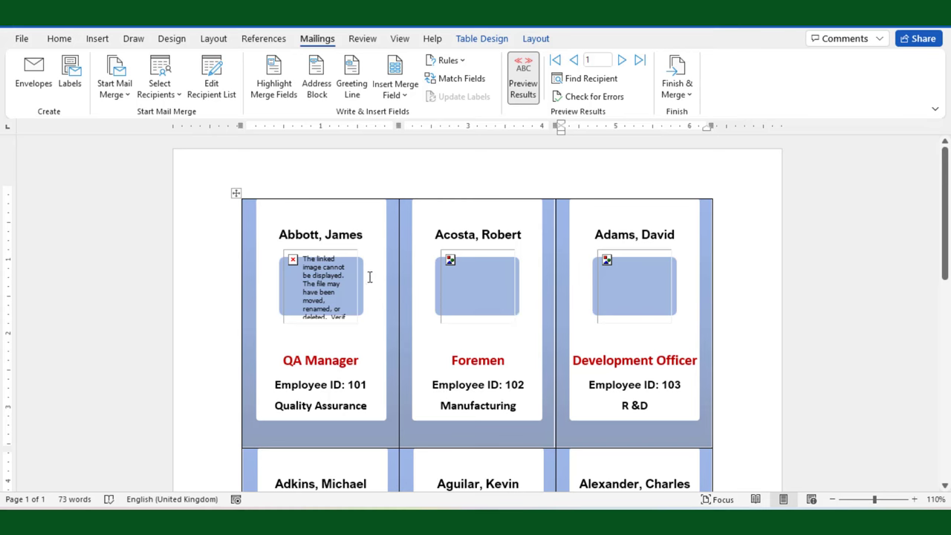
- Merge all employee records into a new editable document with Edit Individual Documents
{"action": "left_click", "coordinate": [684, 95]}
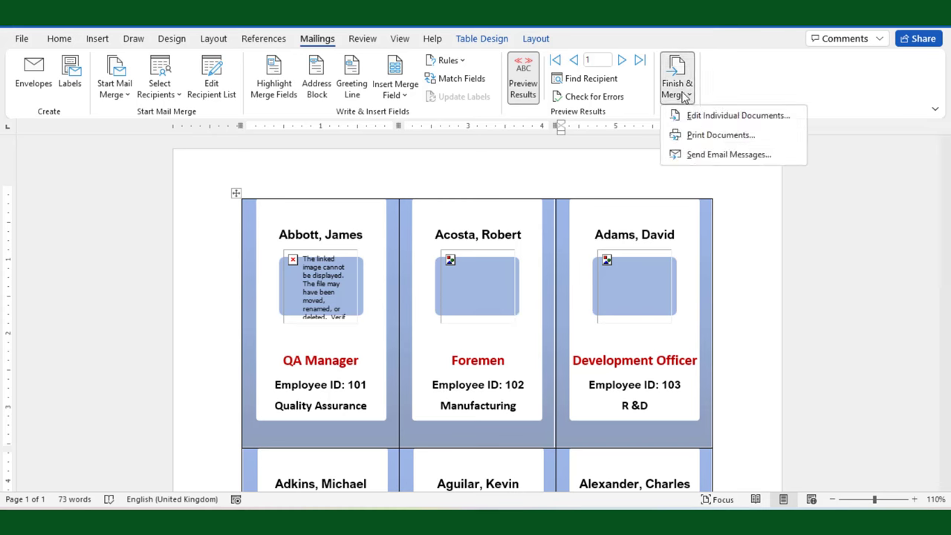
{"action": "left_click", "coordinate": [678, 115]}
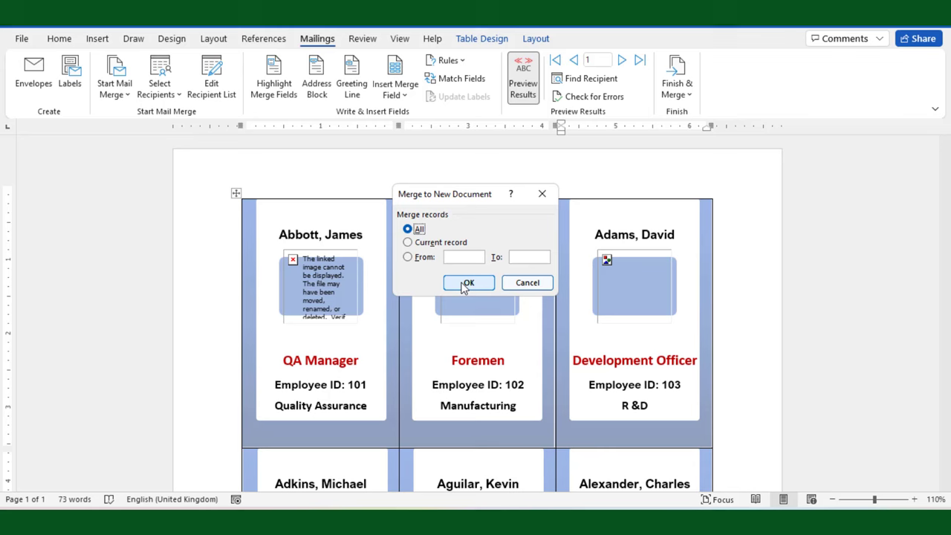
{"action": "left_click", "coordinate": [462, 284]}
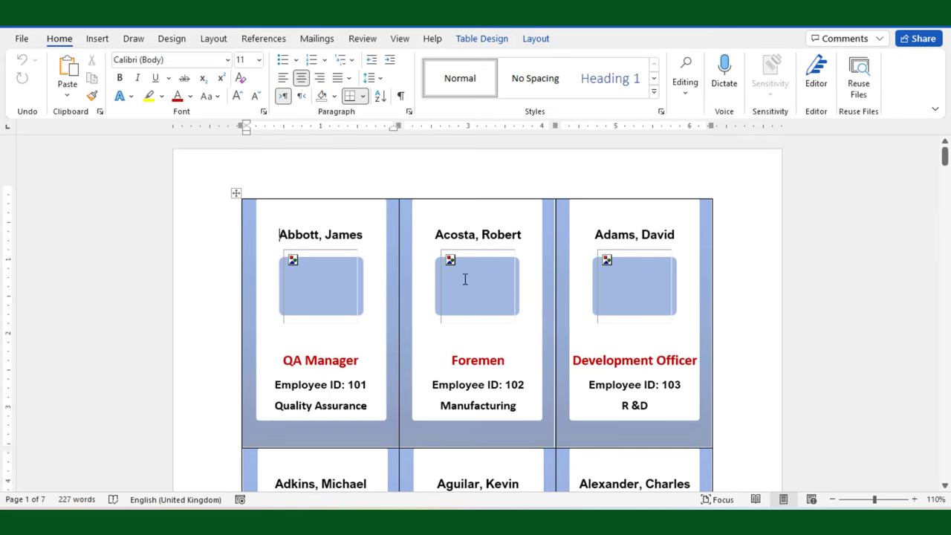
- Update all fields in the merged document so every photo shows, then review the four pages
{"action": "key", "text": "ctrl+a"}
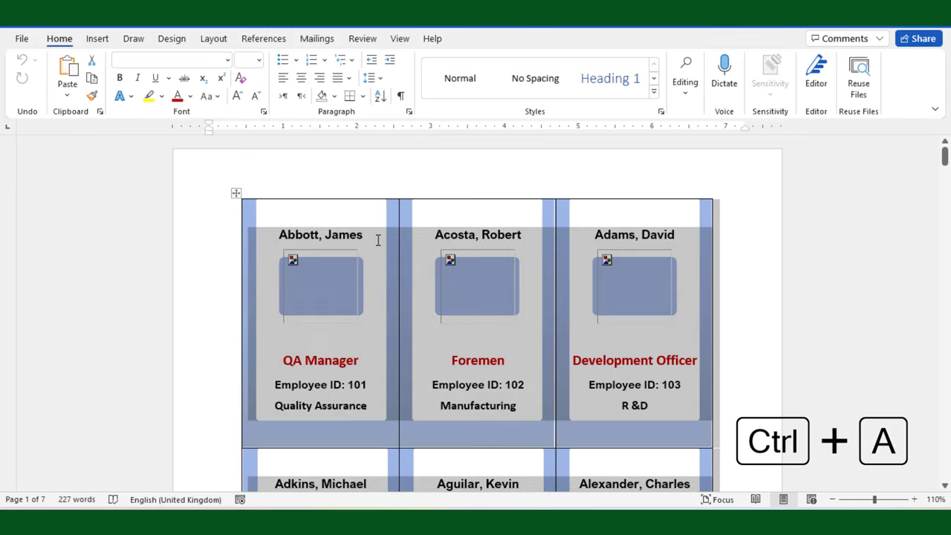
{"action": "key", "text": "F9"}
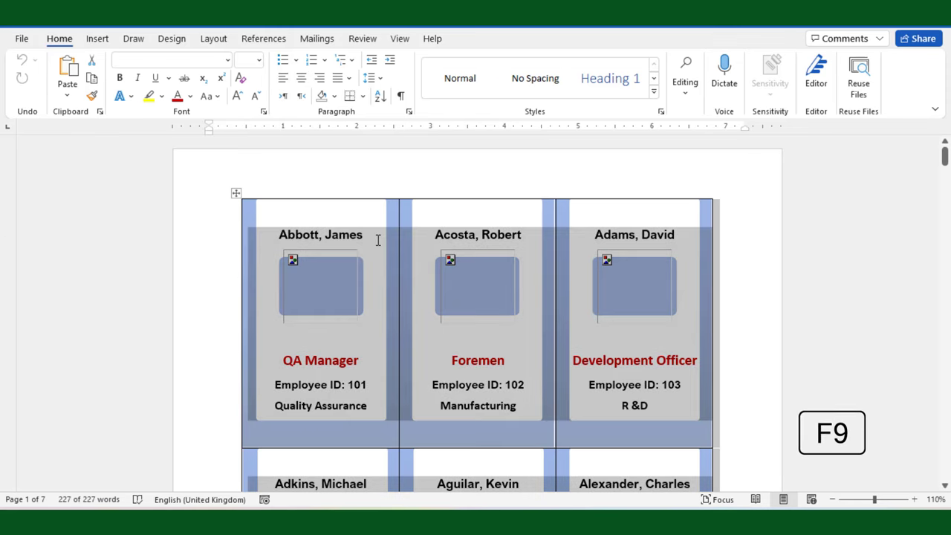
{"action": "scroll", "coordinate": [541, 260], "scroll_direction": "down", "scroll_amount": 1}
{"action": "scroll", "coordinate": [547, 269], "scroll_direction": "down", "scroll_amount": 1}
{"action": "scroll", "coordinate": [559, 287], "scroll_direction": "down", "scroll_amount": 1}
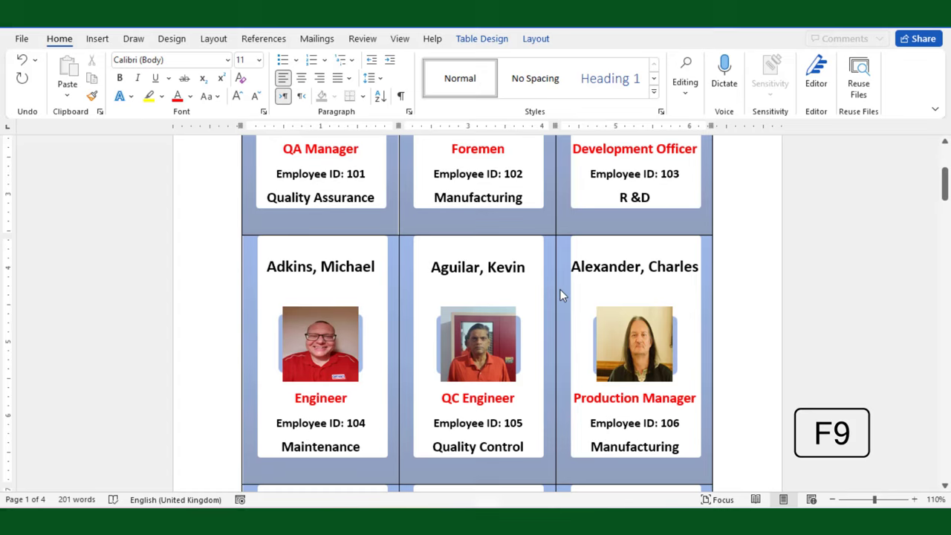
{"action": "scroll", "coordinate": [560, 289], "scroll_direction": "down", "scroll_amount": 1}
{"action": "scroll", "coordinate": [561, 293], "scroll_direction": "down", "scroll_amount": 2}
{"action": "scroll", "coordinate": [561, 294], "scroll_direction": "down", "scroll_amount": 2}
{"action": "scroll", "coordinate": [561, 293], "scroll_direction": "down", "scroll_amount": 3}
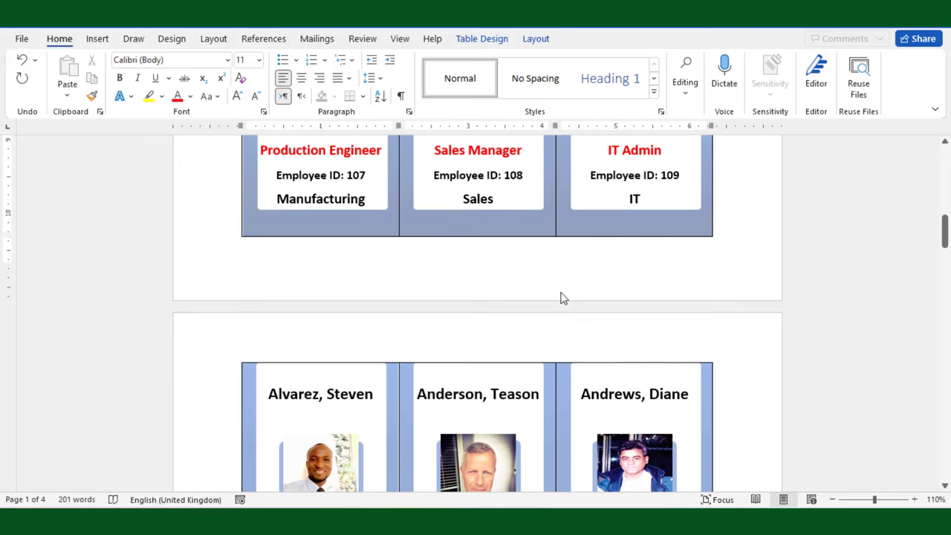
{"action": "scroll", "coordinate": [561, 293], "scroll_direction": "down", "scroll_amount": 4}
{"action": "scroll", "coordinate": [561, 295], "scroll_direction": "down", "scroll_amount": 4}
{"action": "scroll", "coordinate": [561, 294], "scroll_direction": "down", "scroll_amount": 3}
{"action": "scroll", "coordinate": [561, 295], "scroll_direction": "down", "scroll_amount": 2}
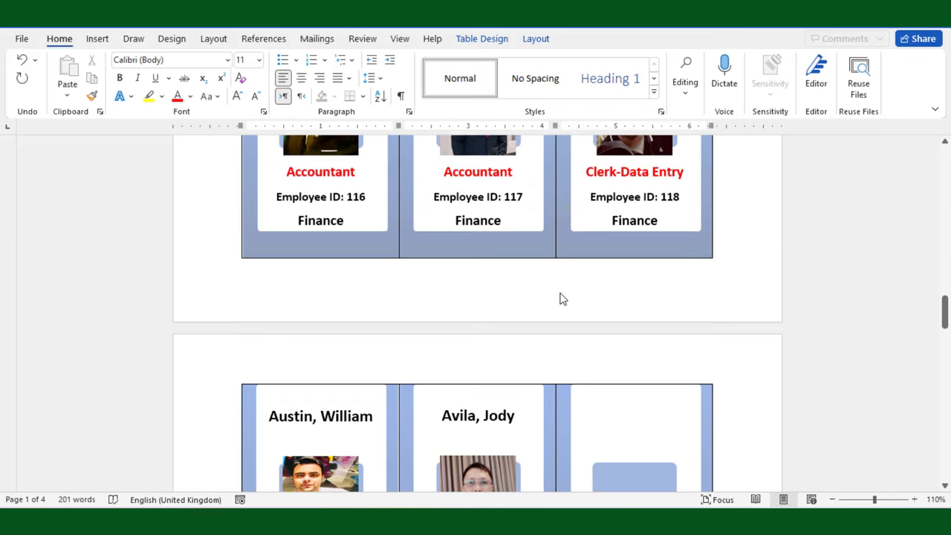
{"action": "scroll", "coordinate": [561, 295], "scroll_direction": "down", "scroll_amount": 2}
{"action": "scroll", "coordinate": [560, 298], "scroll_direction": "up", "scroll_amount": 3}
{"action": "scroll", "coordinate": [560, 299], "scroll_direction": "up", "scroll_amount": 4}
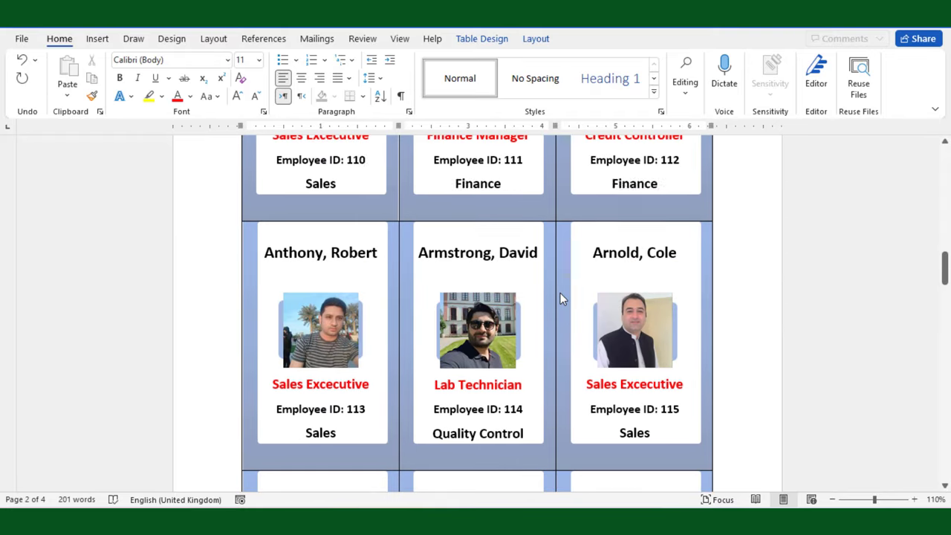